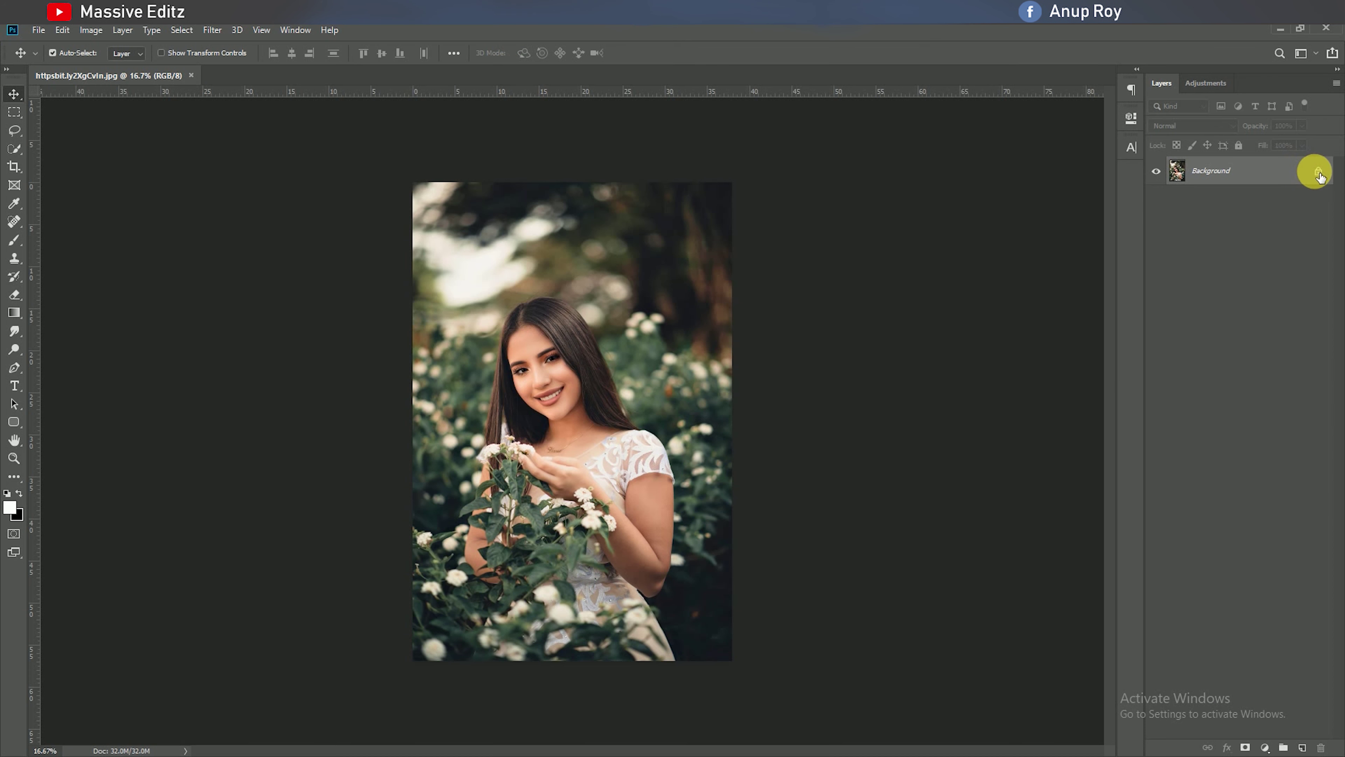
Unlock and duplicate the portrait layer, then add Brightness/Contrast with brightness 10 and contrast 14
{"action": "left_click", "coordinate": [1319, 174]}
{"action": "left_click_drag", "start_coordinate": [1300, 172], "coordinate": [1303, 746]}
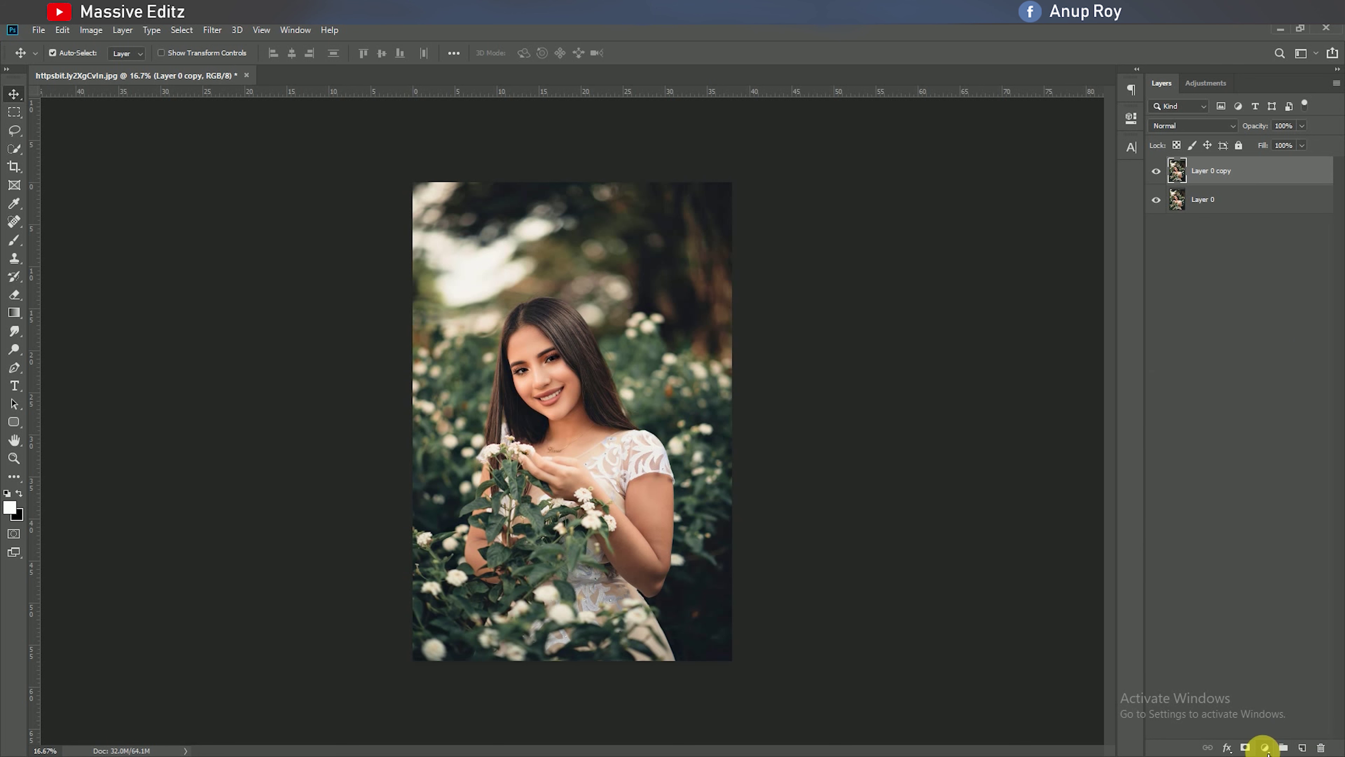
{"action": "left_click", "coordinate": [1264, 747]}
{"action": "left_click", "coordinate": [1300, 553]}
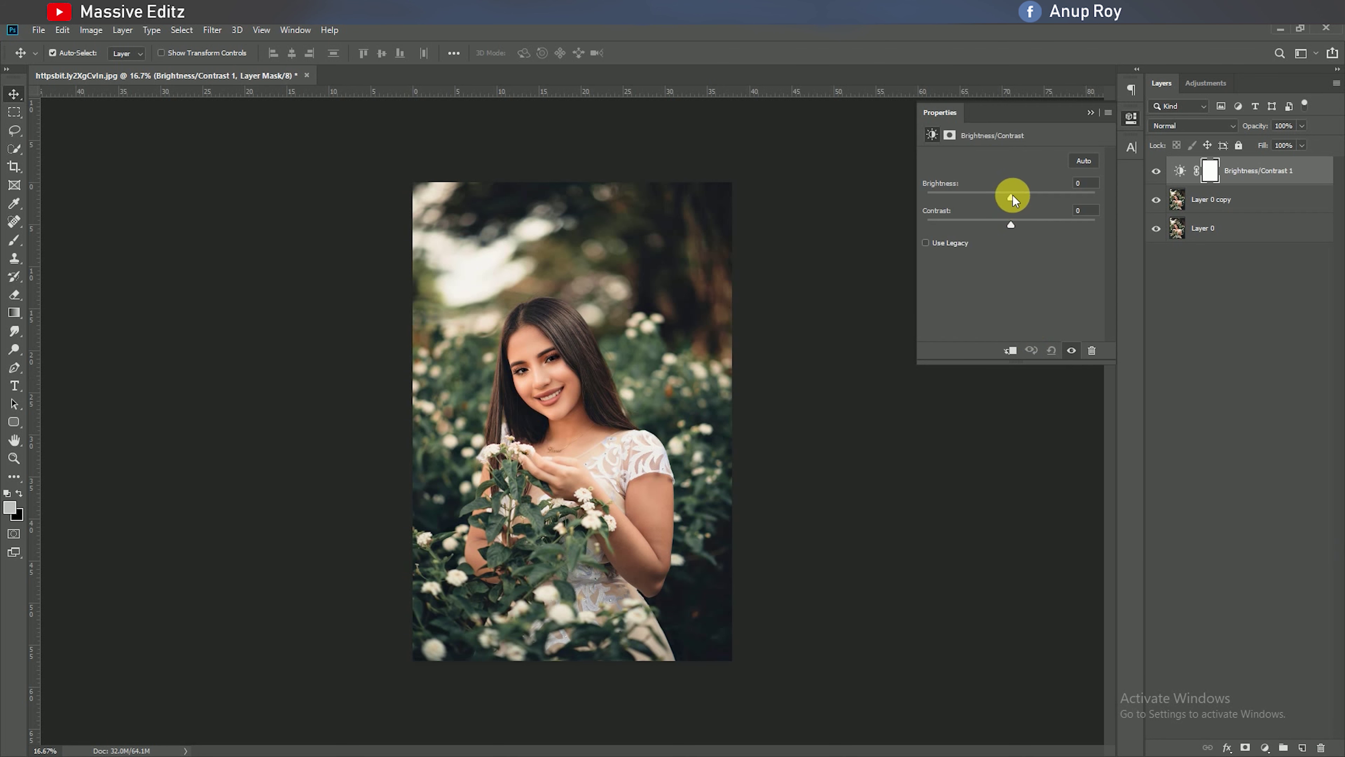
{"action": "left_click_drag", "start_coordinate": [1011, 224], "coordinate": [1023, 224]}
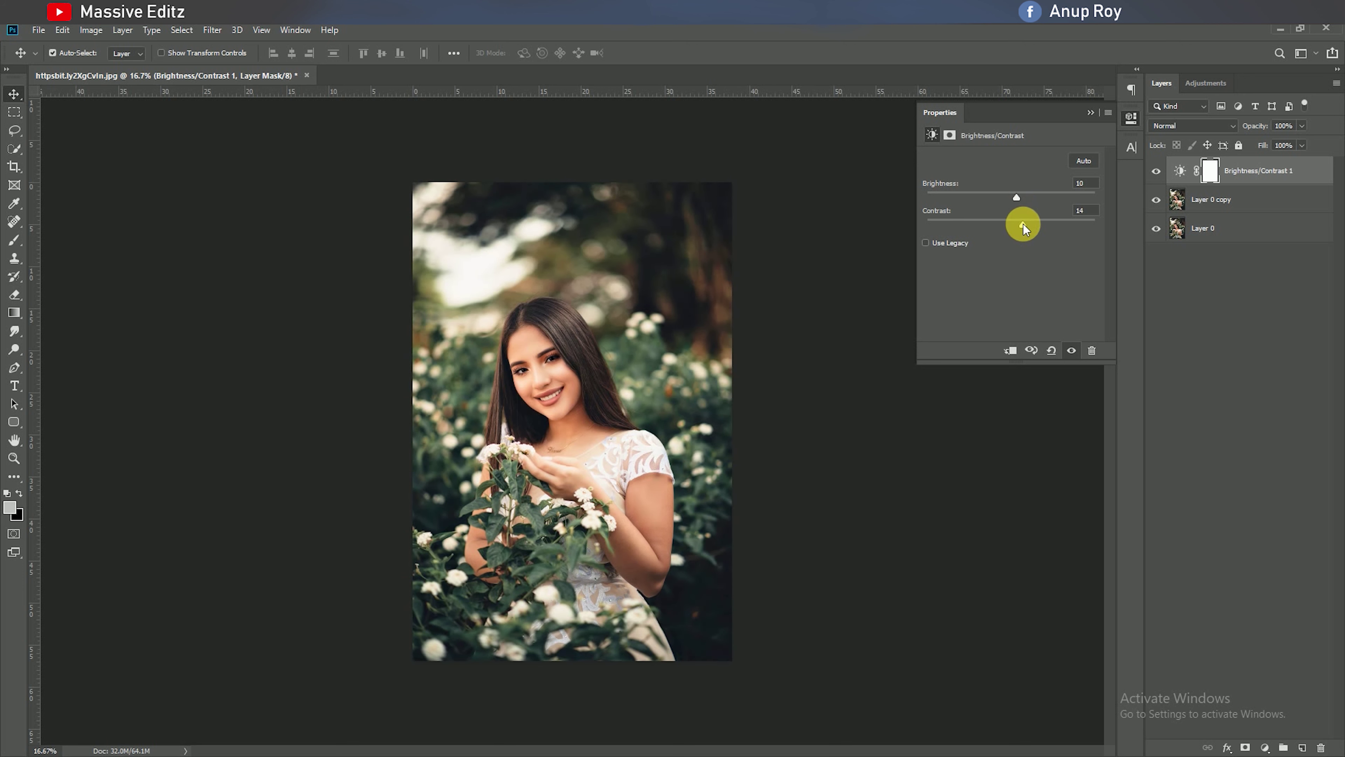
{"action": "left_click", "coordinate": [1092, 112]}
{"action": "left_click", "coordinate": [1265, 747]}
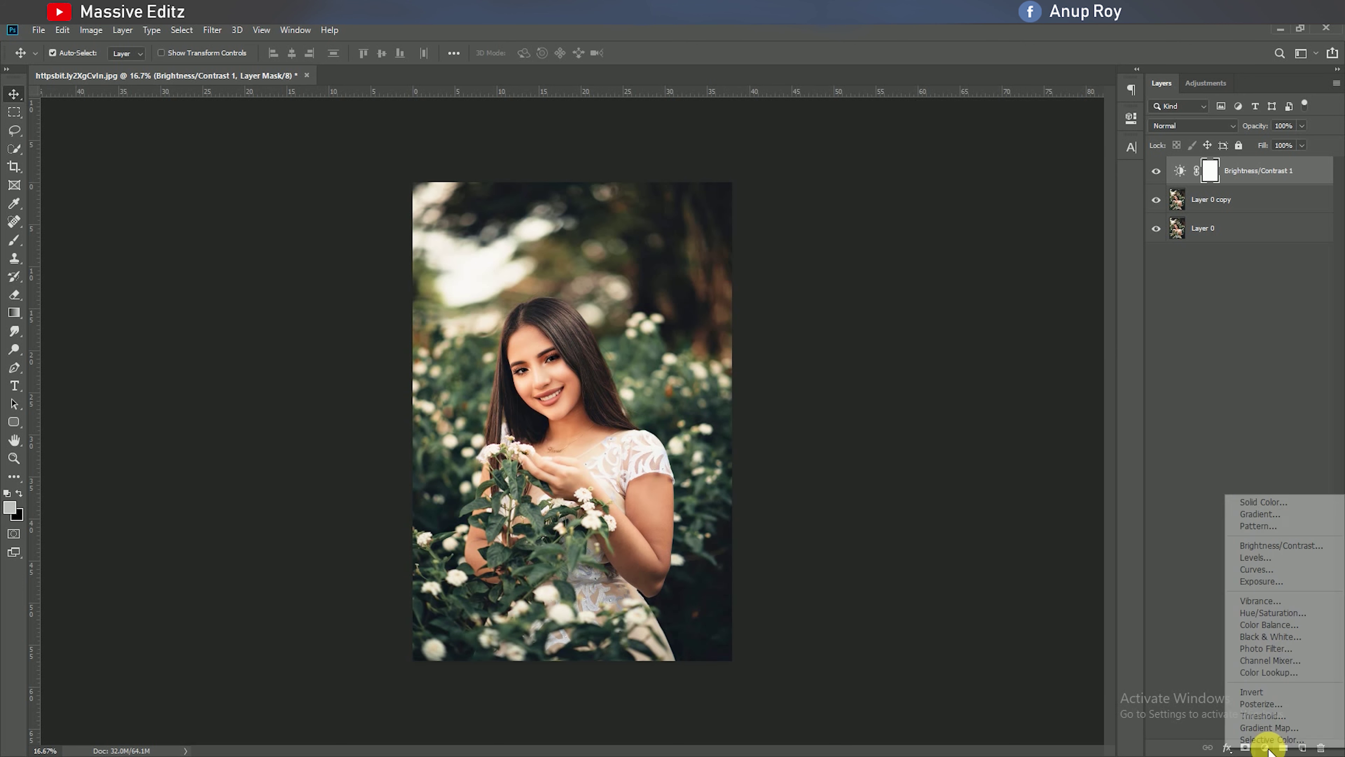
Add a Hue/Saturation adjustment with hue -4 and saturation -6
{"action": "left_click", "coordinate": [1297, 613]}
{"action": "left_click_drag", "start_coordinate": [1013, 209], "coordinate": [1011, 250]}
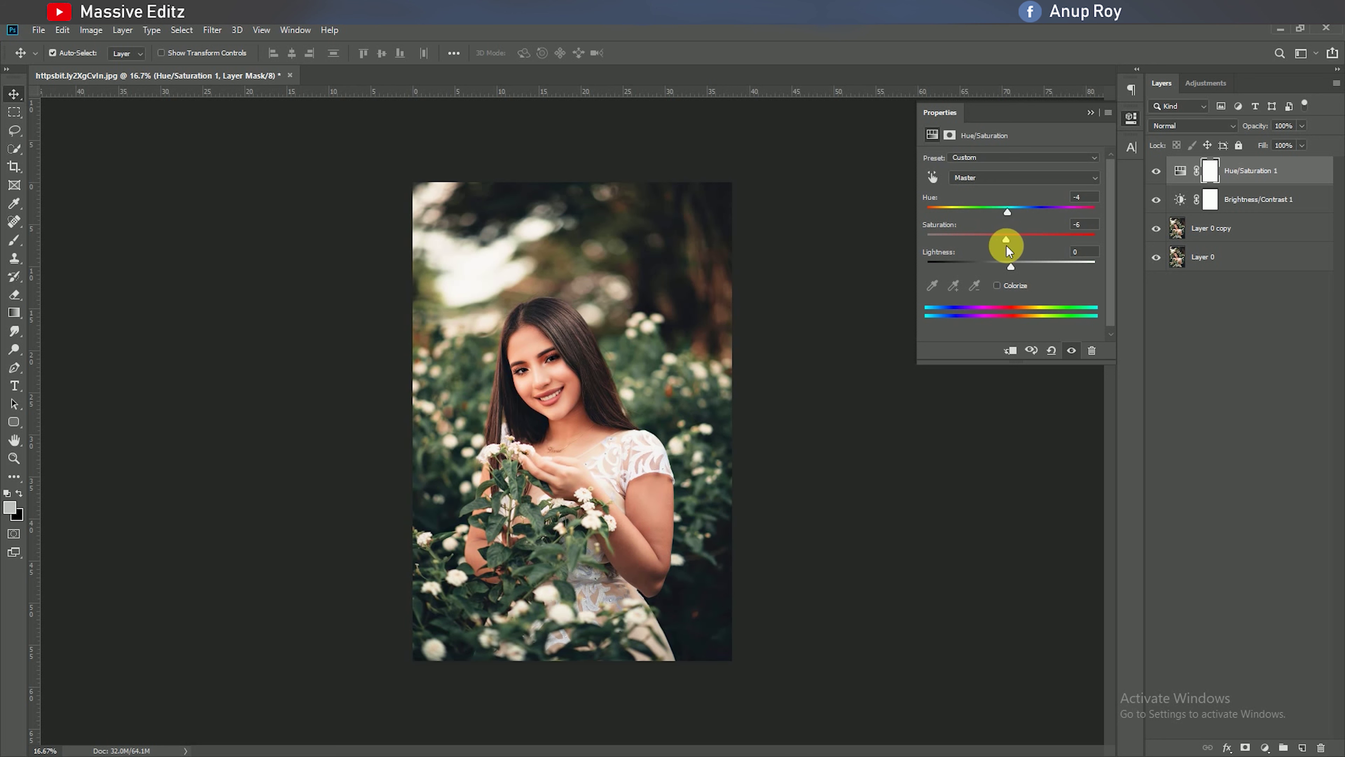
{"action": "left_click", "coordinate": [1091, 112]}
{"action": "key", "text": "ctrl+plus"}
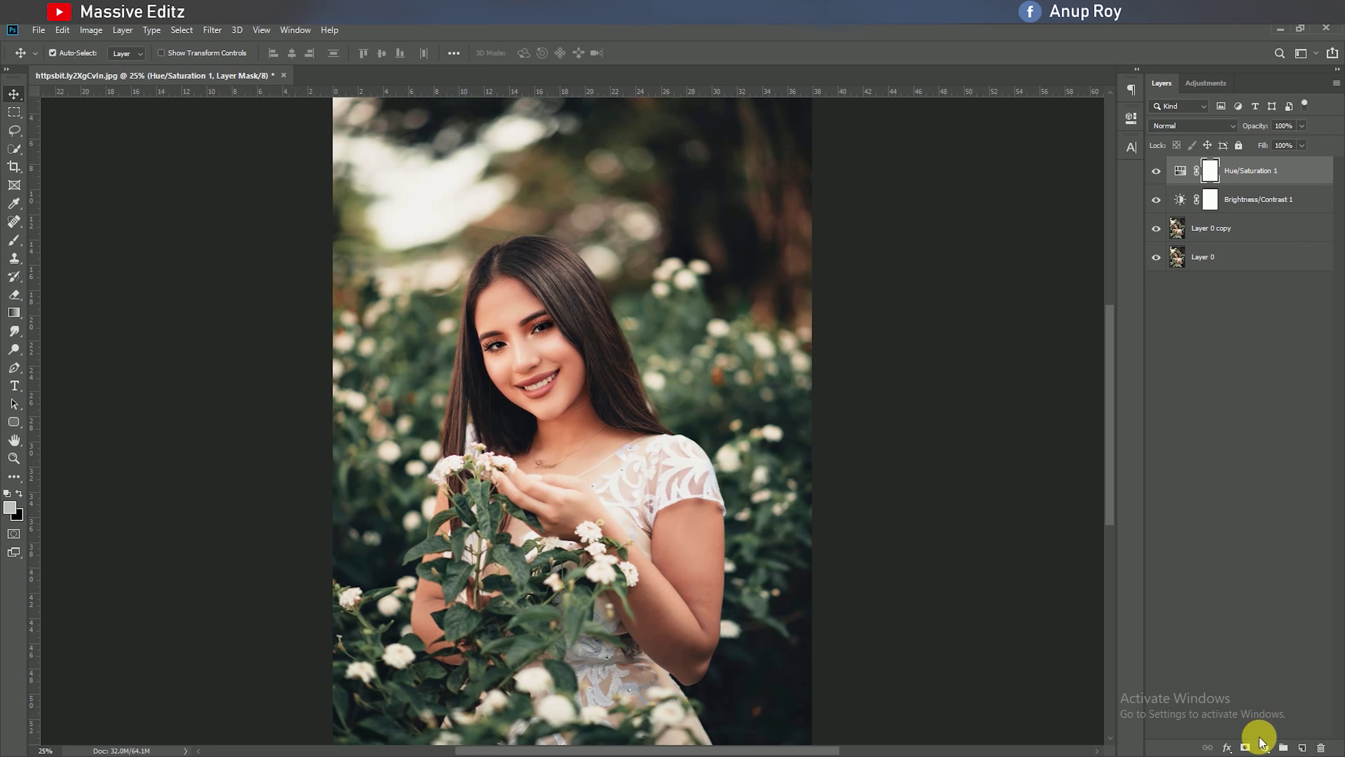
Add a Photo Filter using gold colour d8a92b at 8% density
{"action": "left_click", "coordinate": [1265, 747]}
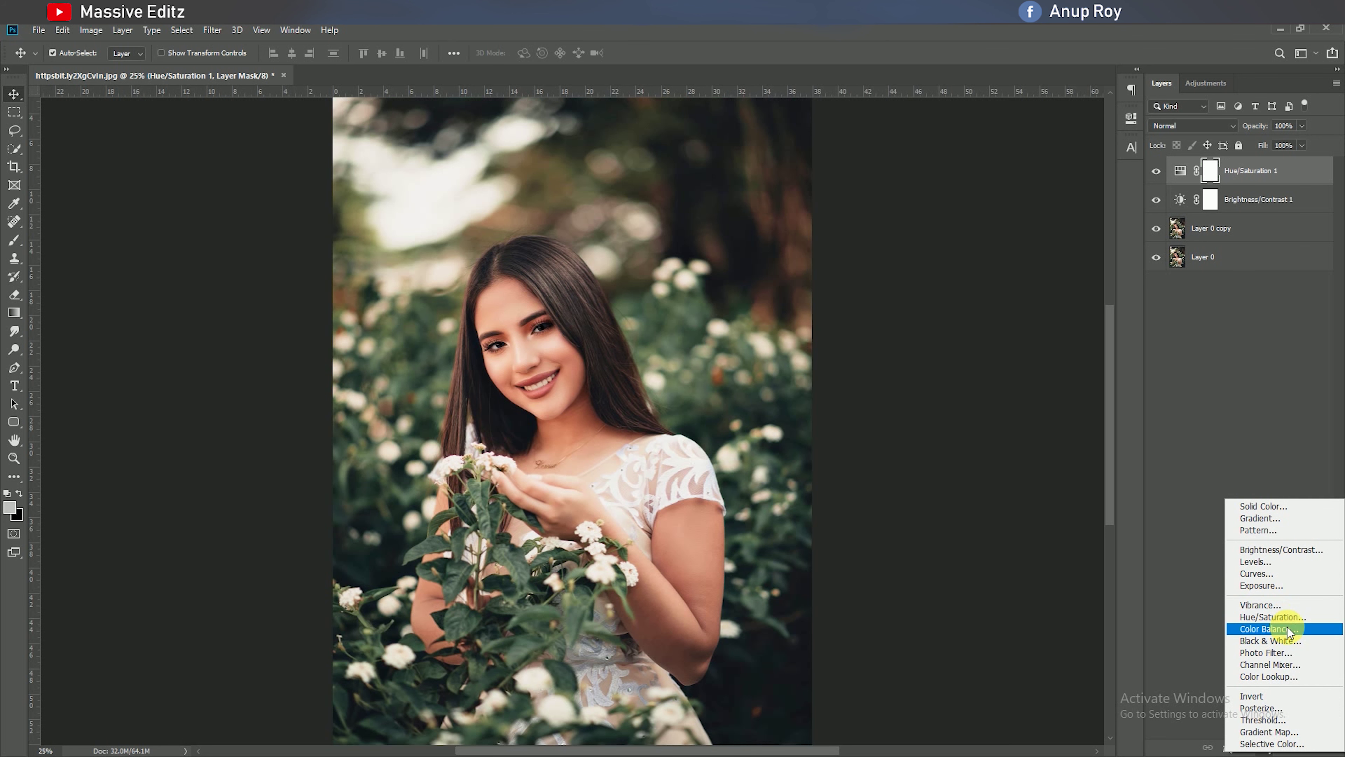
{"action": "left_click", "coordinate": [1291, 654]}
{"action": "left_click", "coordinate": [985, 182]}
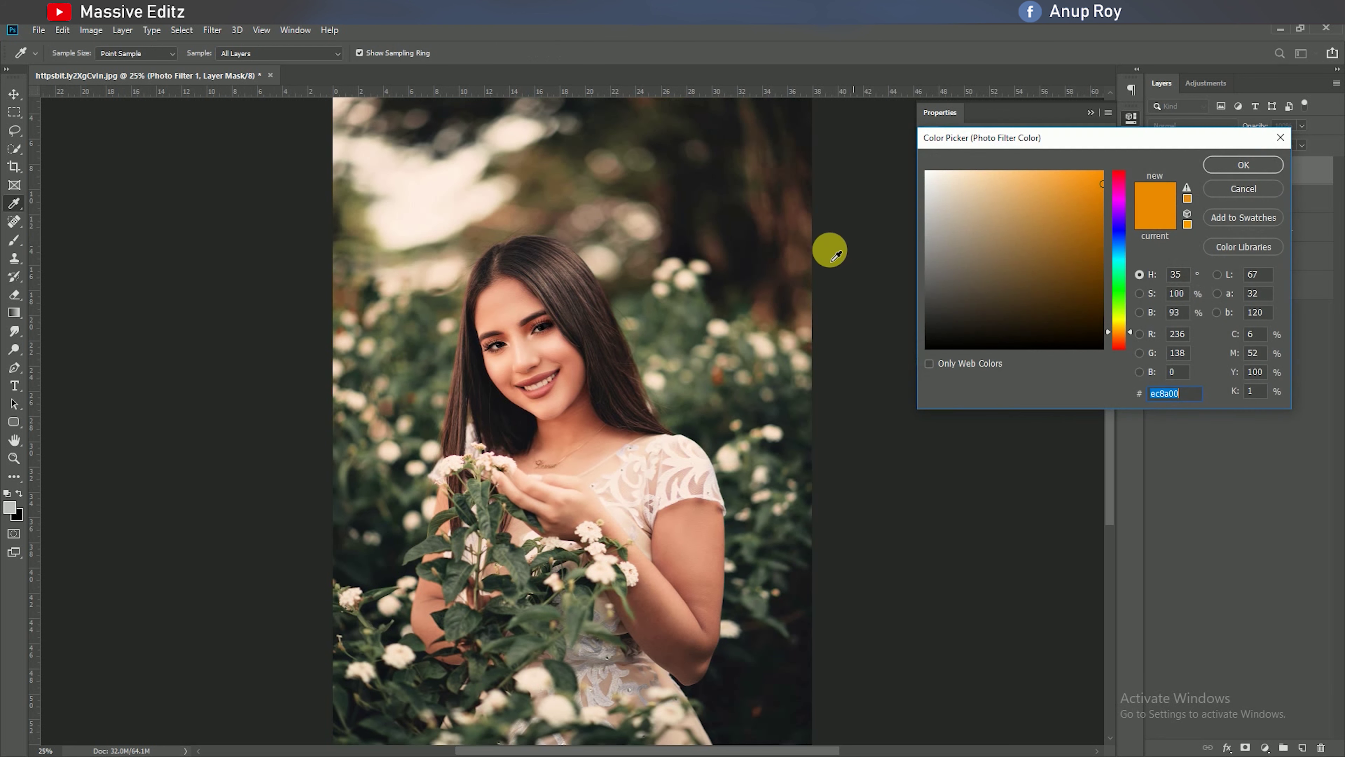
{"action": "left_click", "coordinate": [517, 301]}
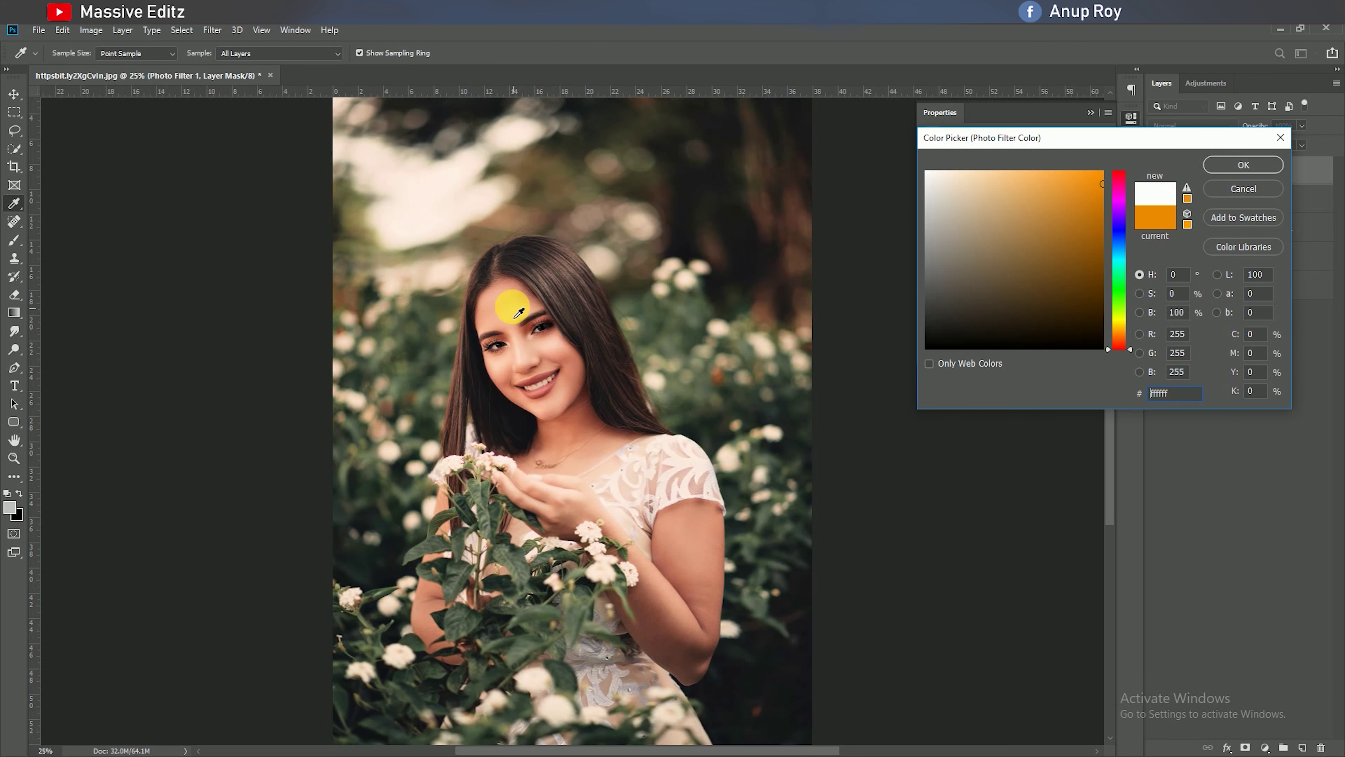
{"action": "left_click", "coordinate": [1065, 200]}
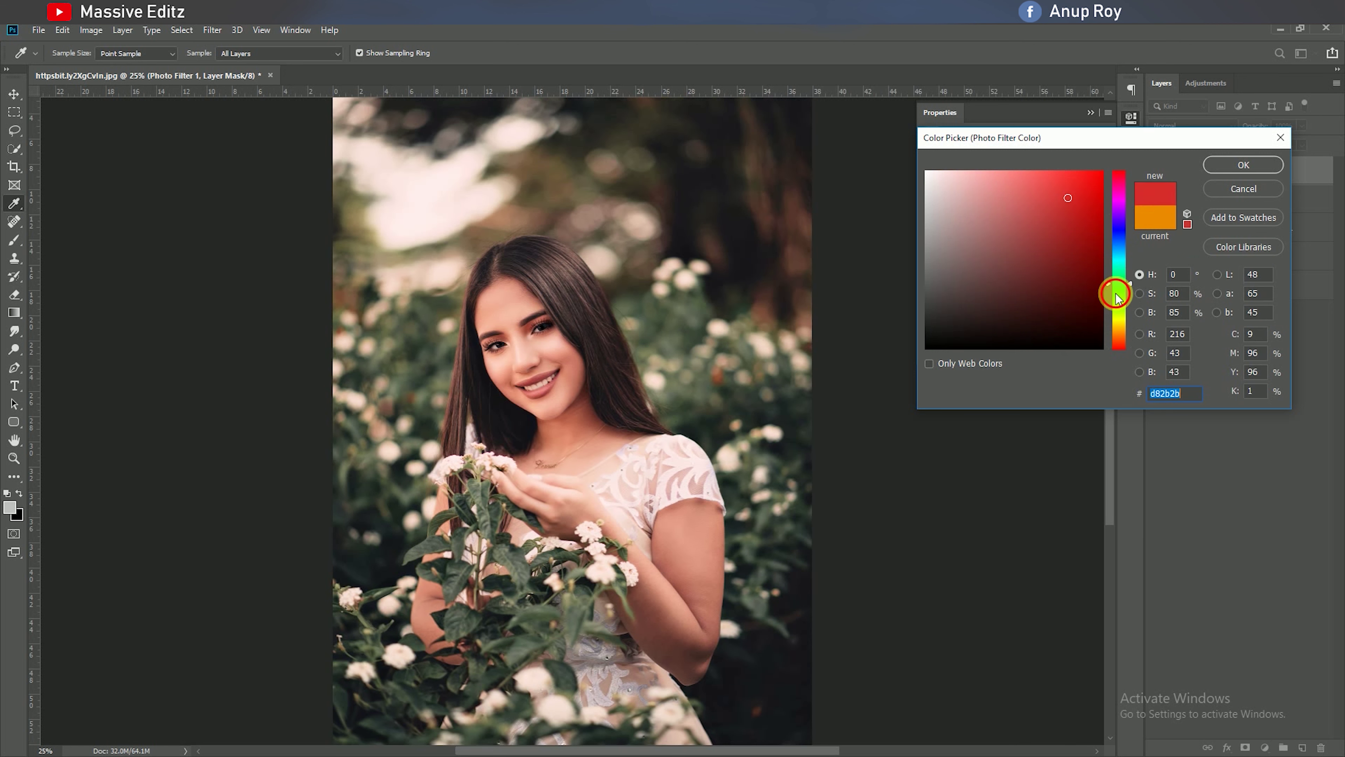
{"action": "left_click_drag", "start_coordinate": [1120, 305], "coordinate": [1120, 326]}
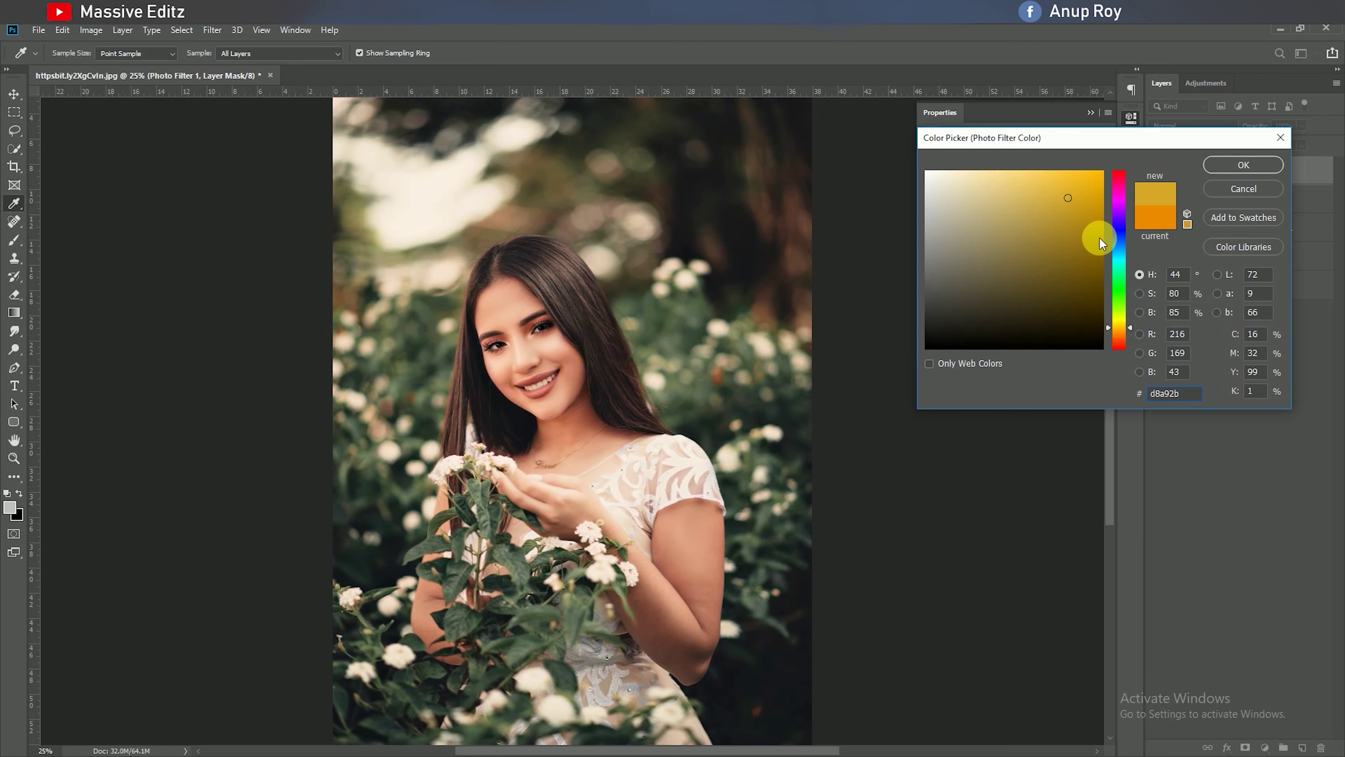
{"action": "left_click", "coordinate": [1244, 164]}
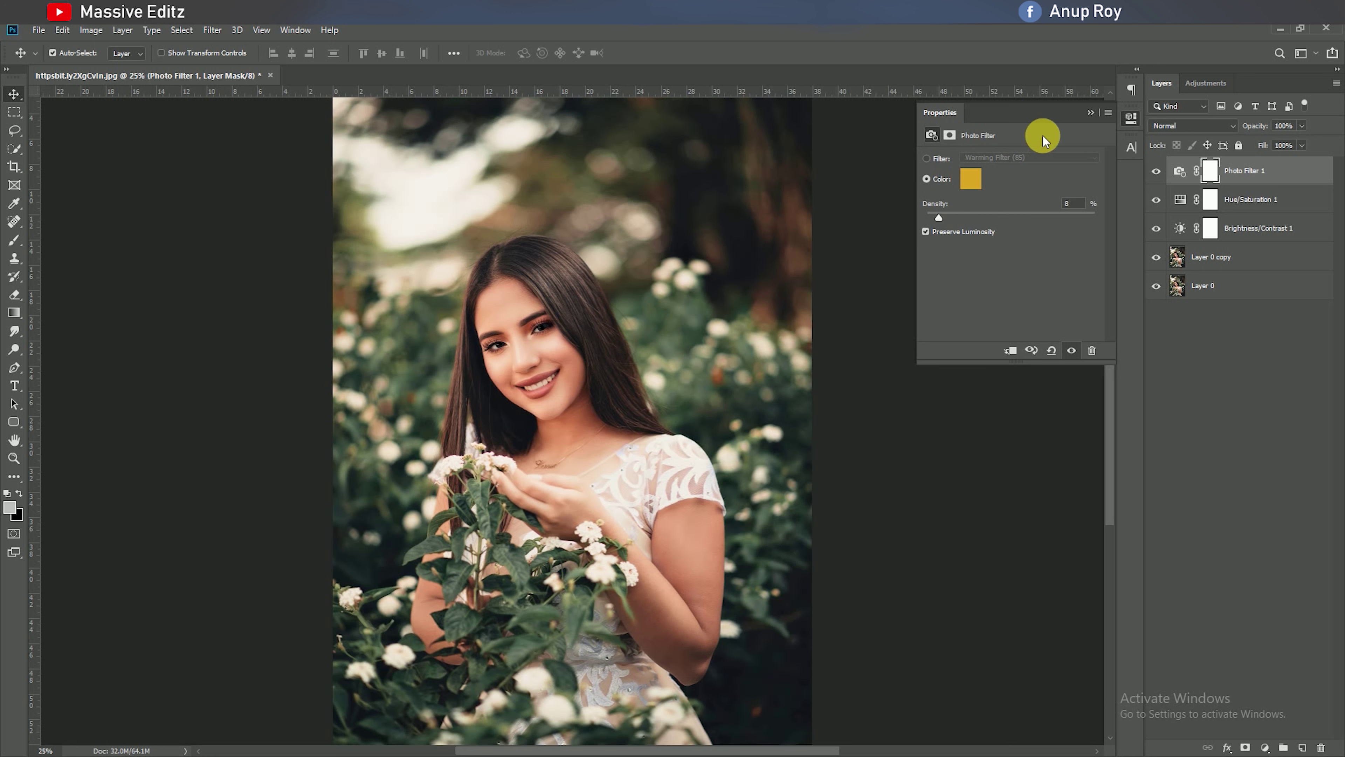
{"action": "left_click", "coordinate": [1091, 112]}
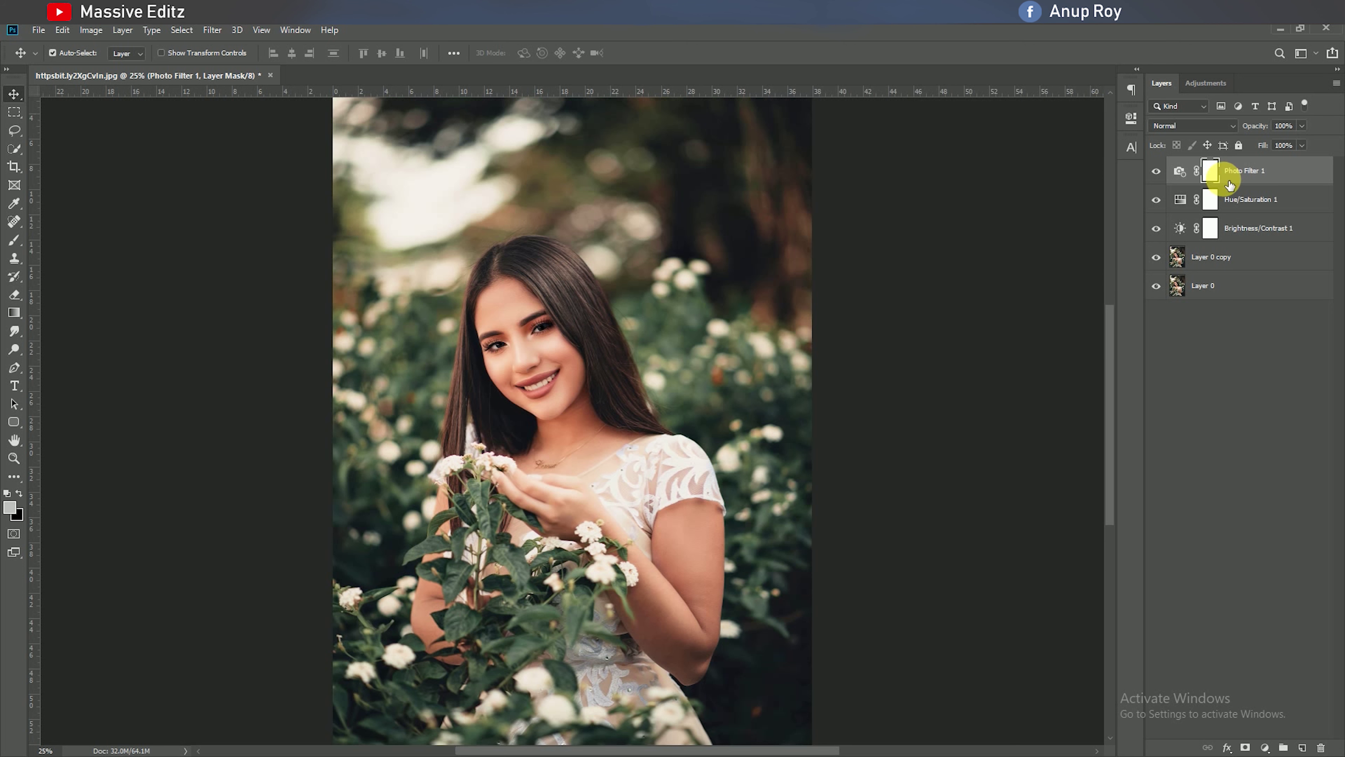
Create a new empty layer and load the Brush with light orange colour fecc69
{"action": "left_click", "coordinate": [1304, 747]}
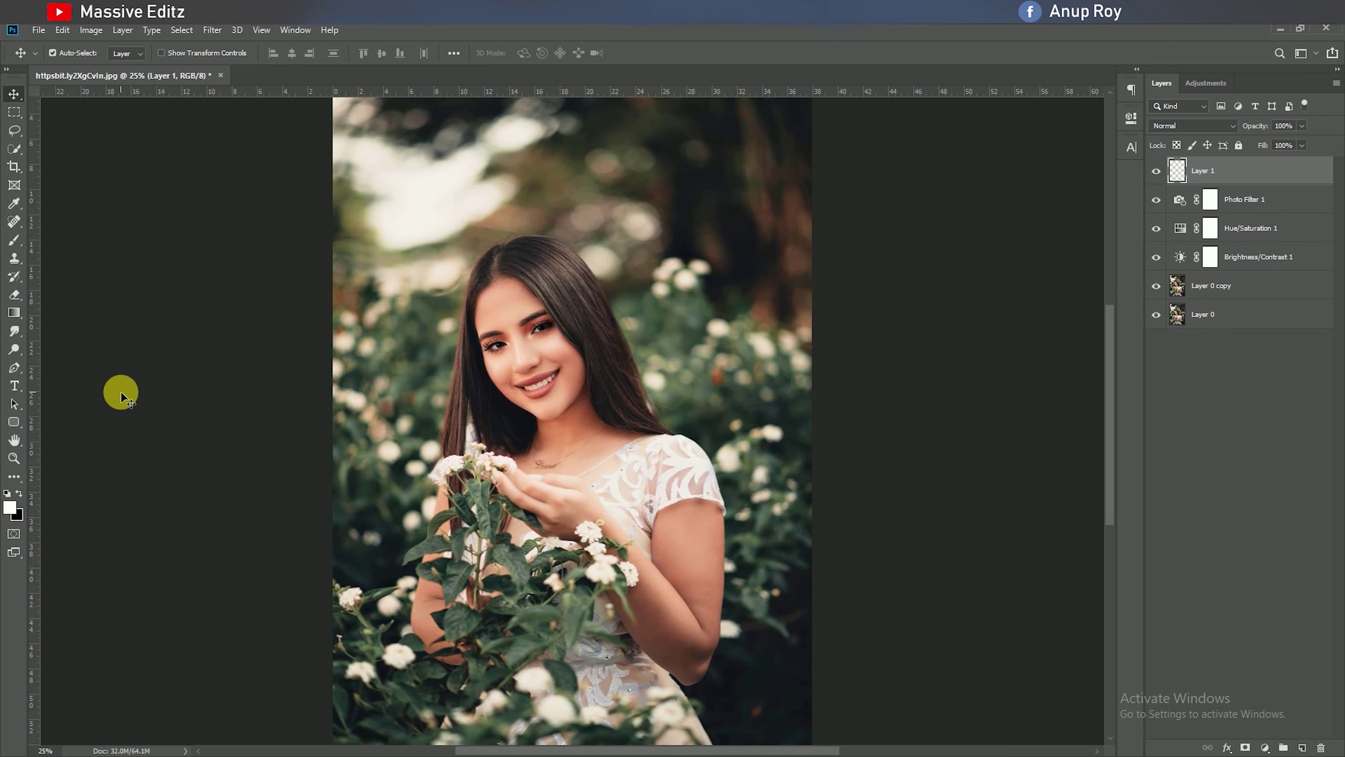
{"action": "left_click", "coordinate": [15, 241]}
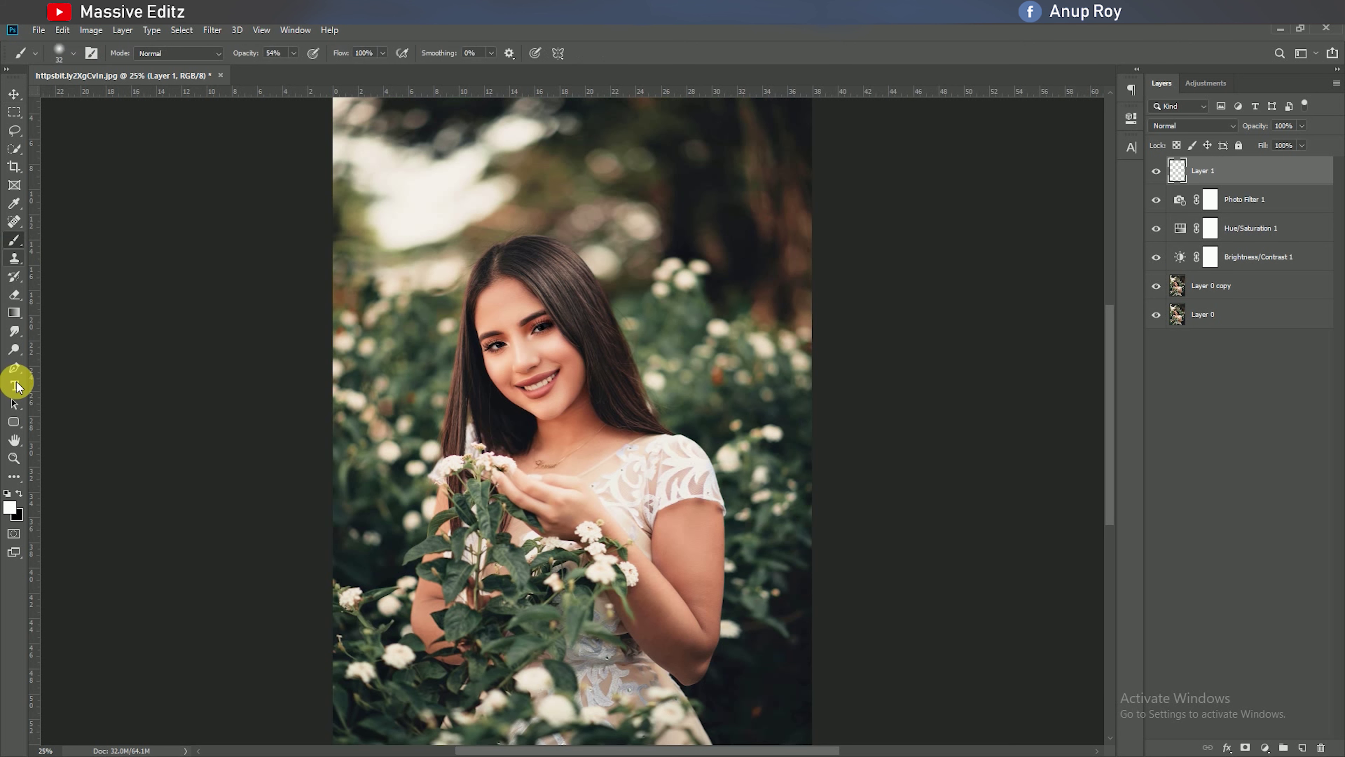
{"action": "left_click", "coordinate": [10, 508]}
{"action": "left_click", "coordinate": [436, 203]}
{"action": "left_click_drag", "start_coordinate": [986, 181], "coordinate": [1069, 170]}
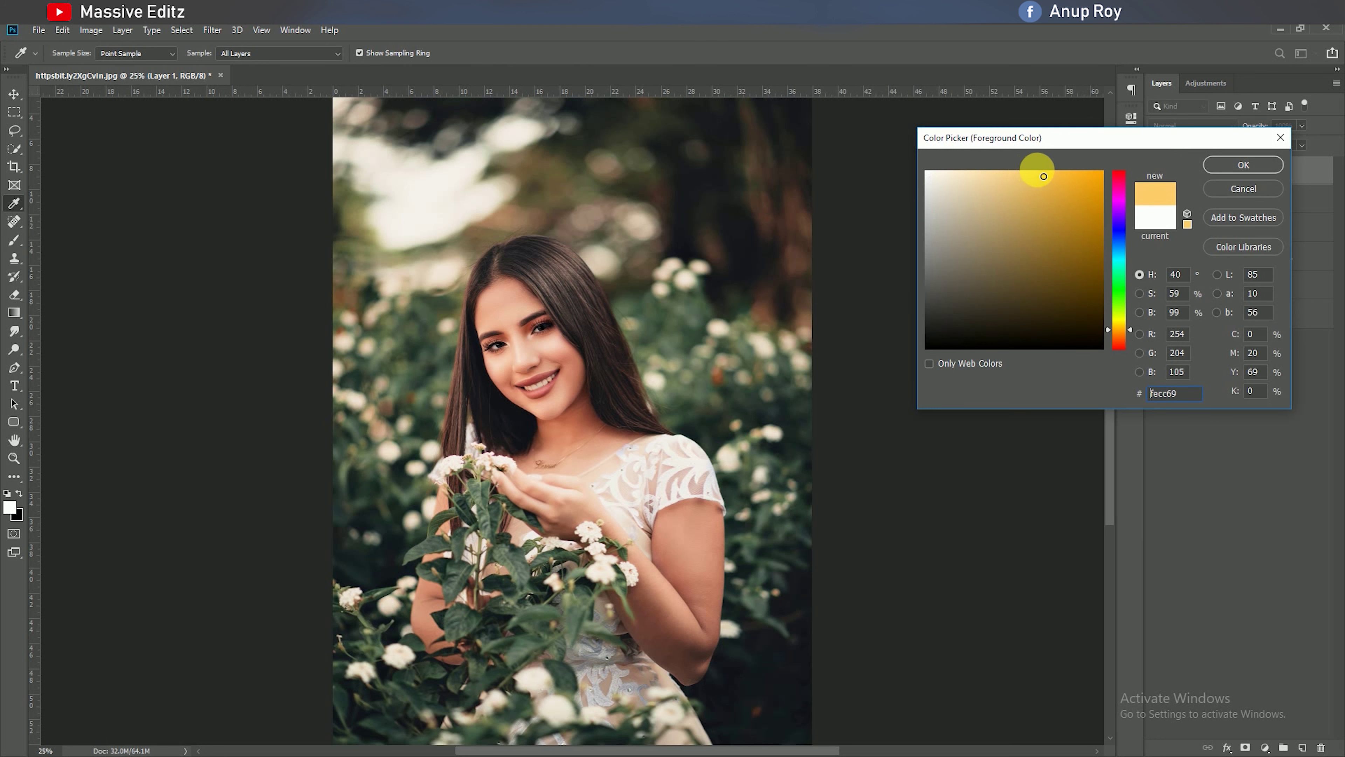
{"action": "left_click", "coordinate": [1242, 167]}
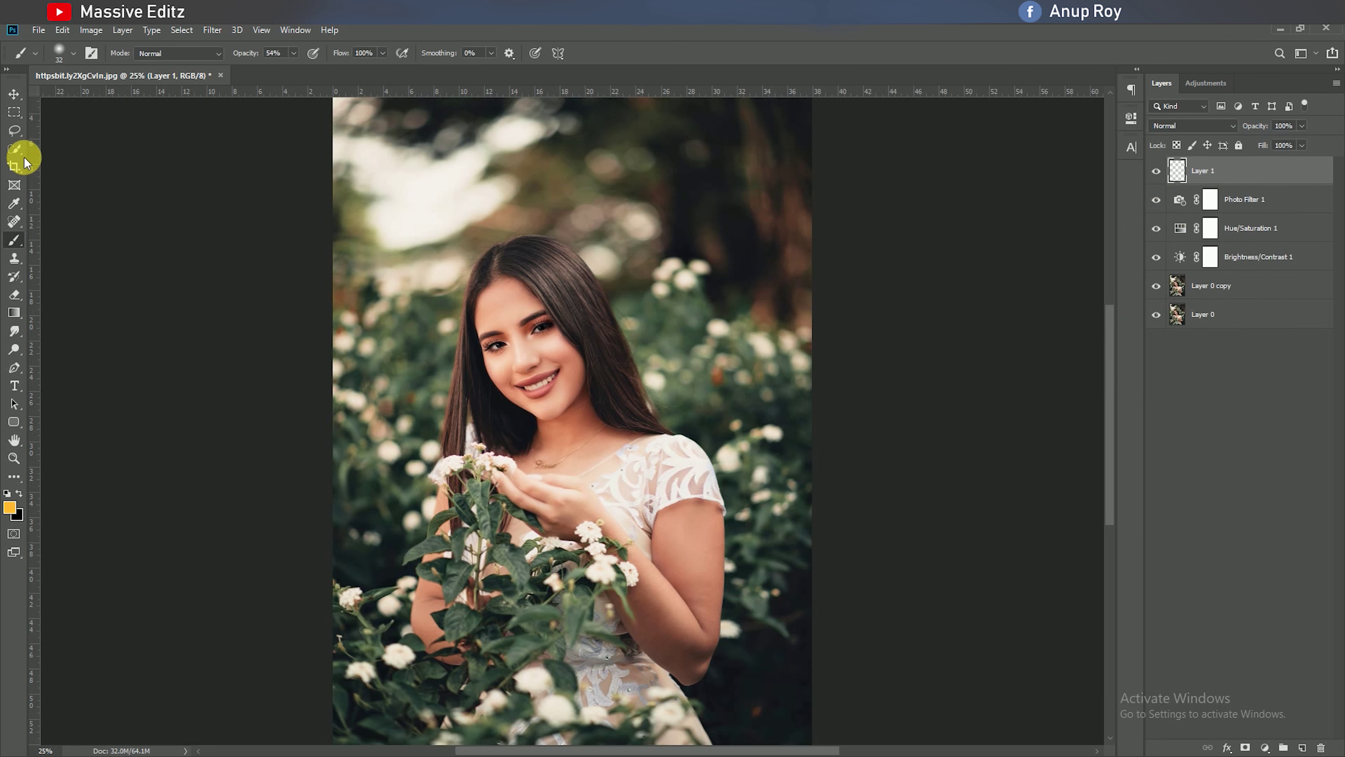
Paint a single 1811 px orange glow over the face and hair
{"action": "right_click", "coordinate": [493, 335]}
{"action": "left_click_drag", "start_coordinate": [585, 367], "coordinate": [647, 366]}
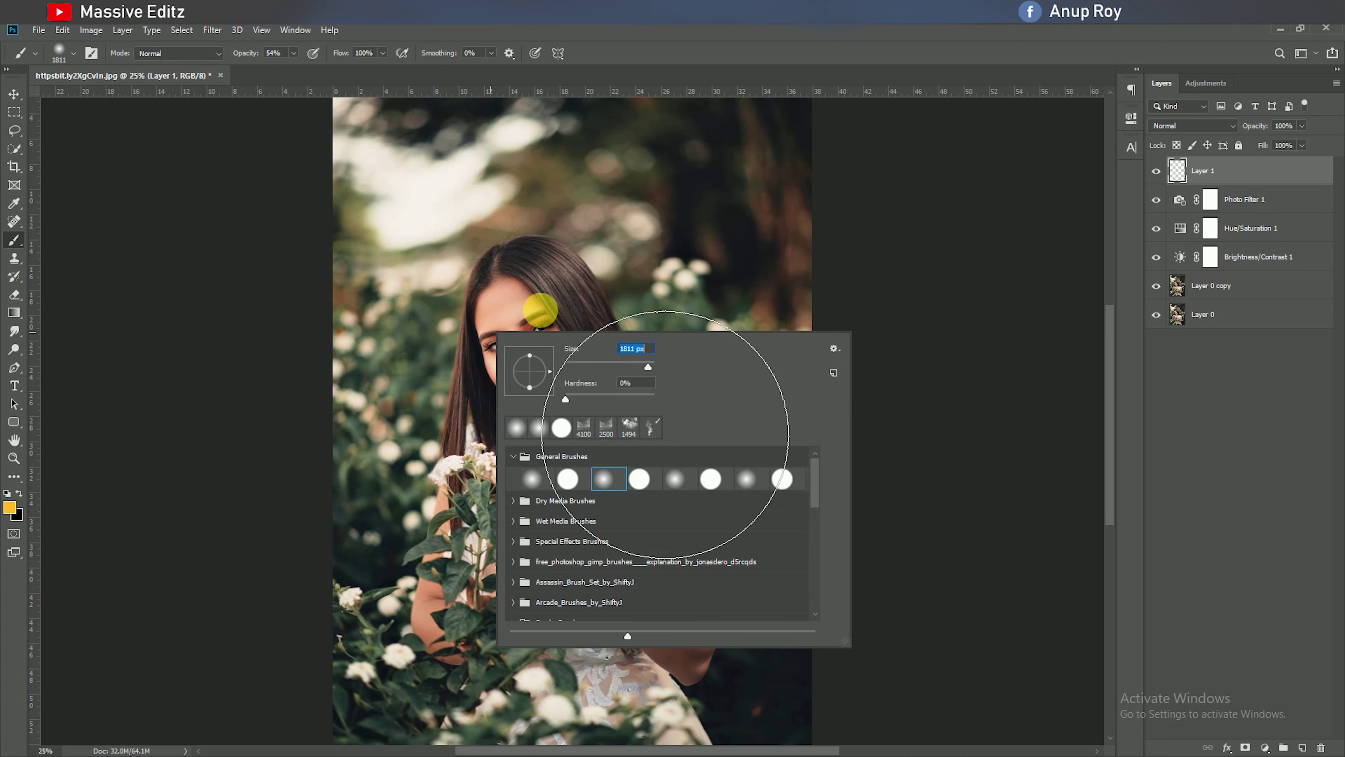
{"action": "left_click", "coordinate": [541, 307]}
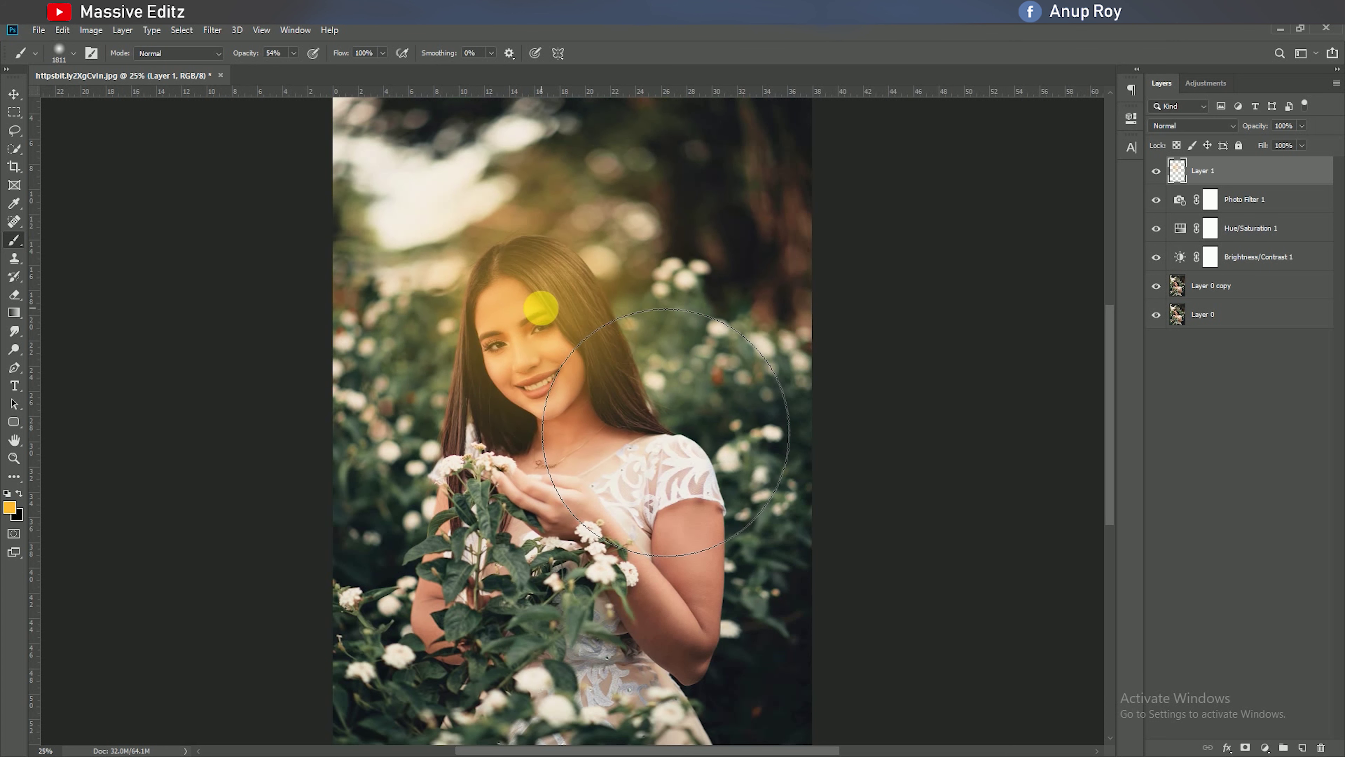
{"action": "left_click", "coordinate": [15, 95]}
{"action": "left_click", "coordinate": [1239, 131]}
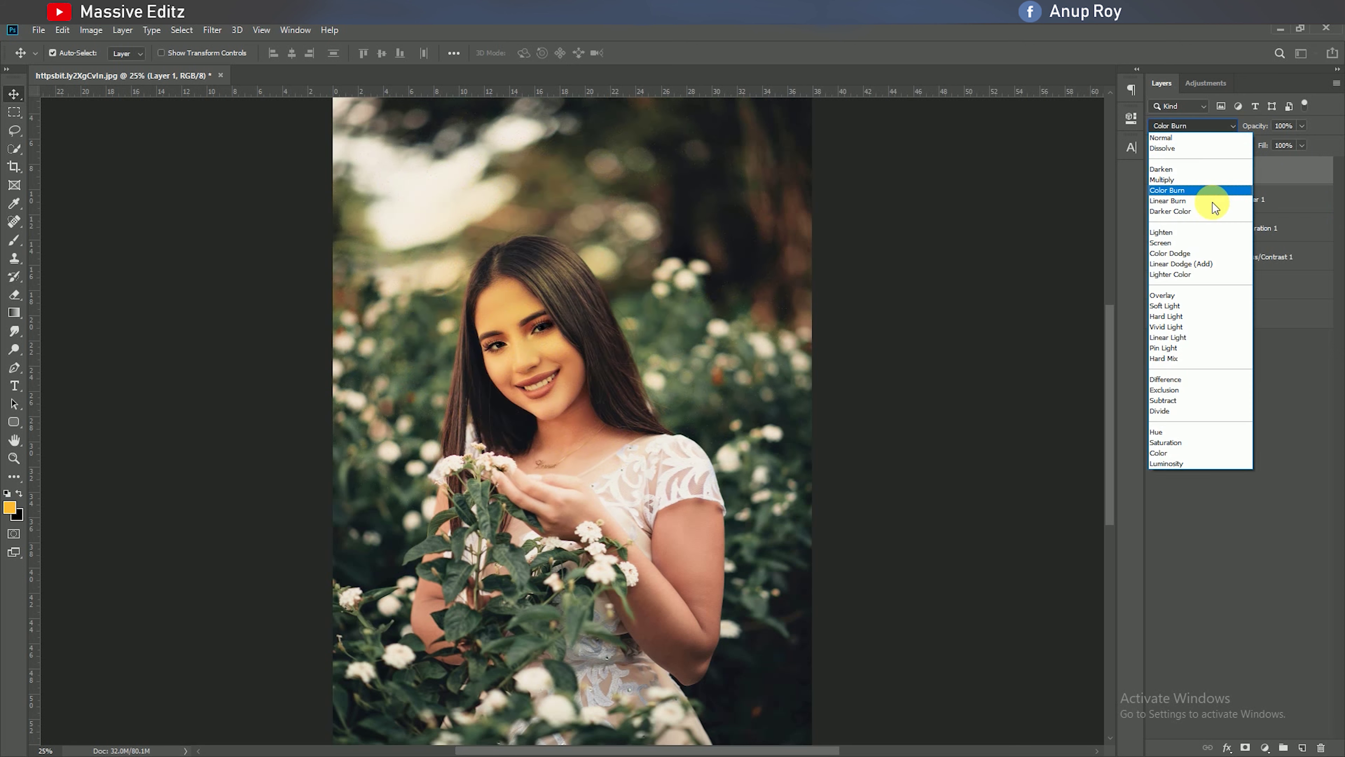
Set Layer 1 to Lighten blending and blur it with a 150.3 px Gaussian Blur
{"action": "left_click", "coordinate": [1201, 233]}
{"action": "left_click", "coordinate": [212, 30]}
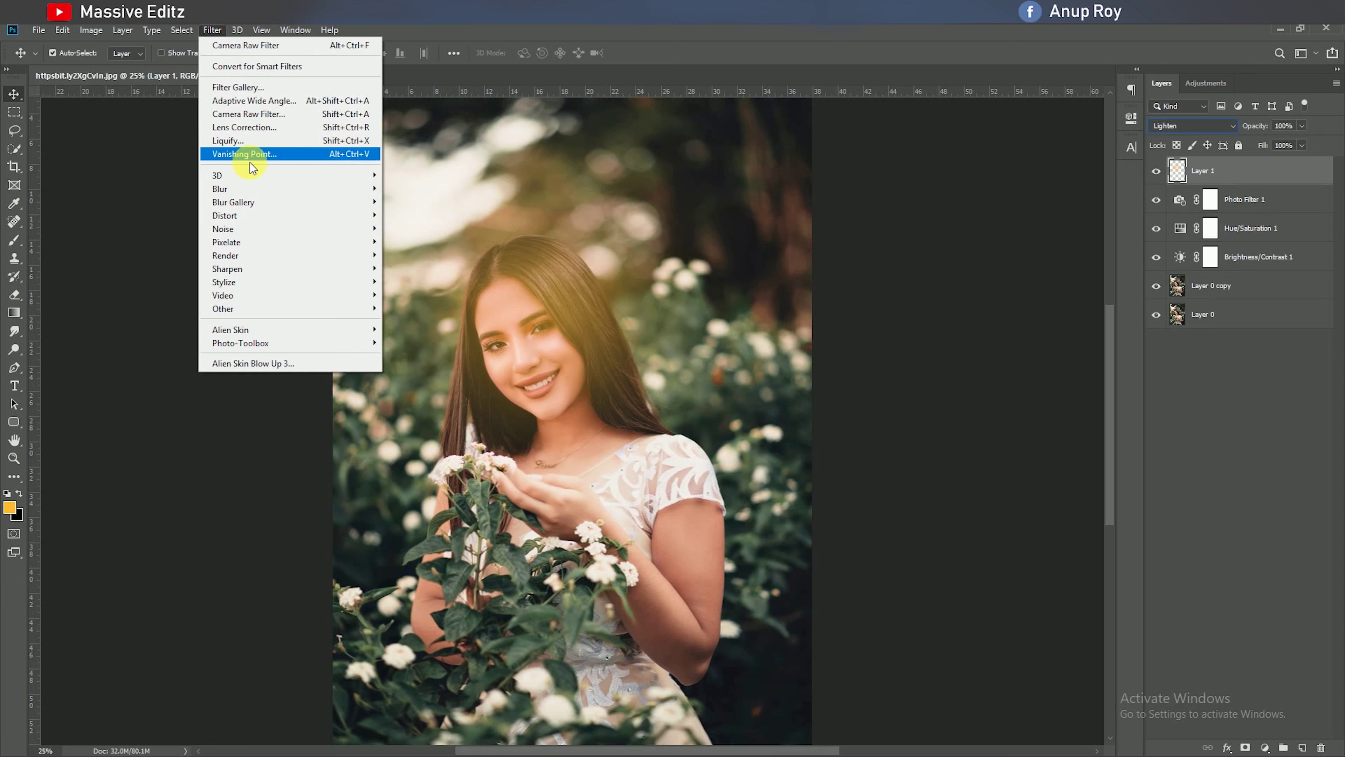
{"action": "mouse_move", "coordinate": [273, 188]}
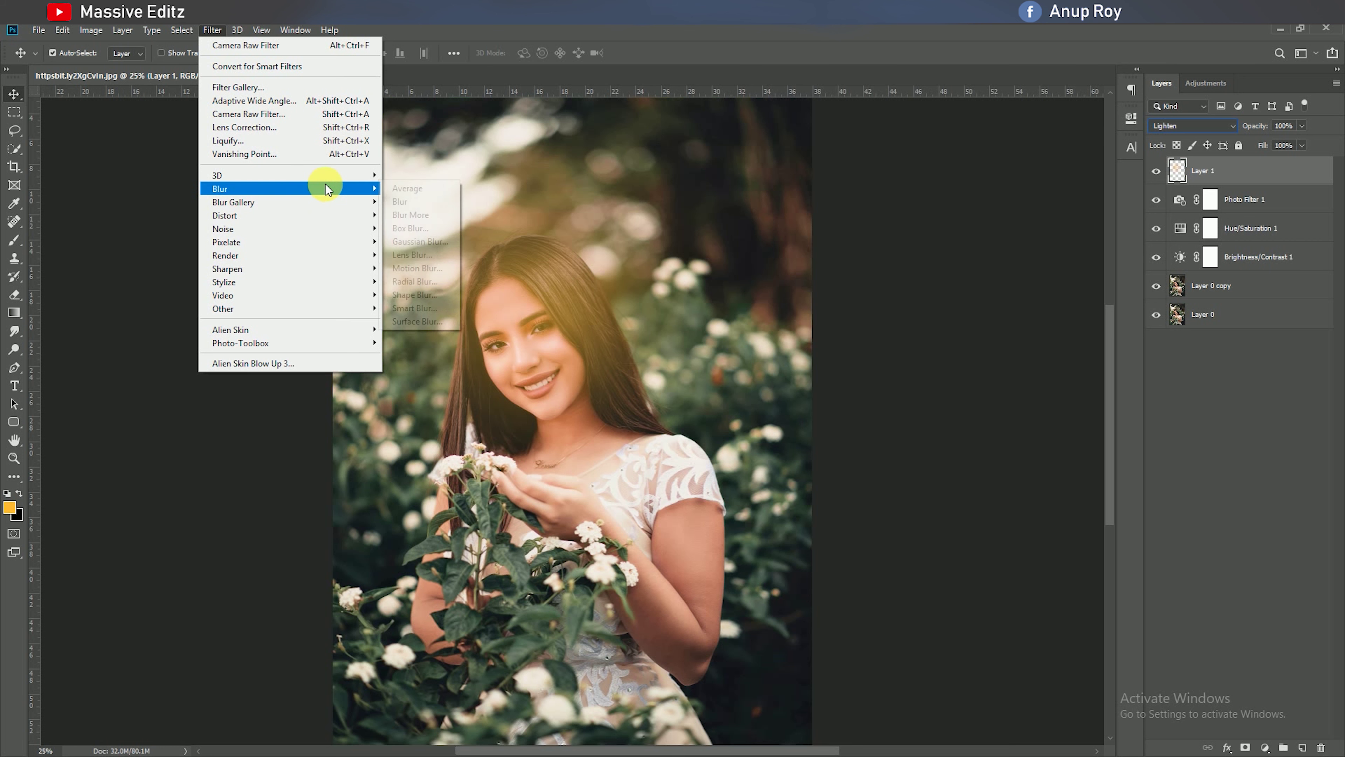
{"action": "left_click", "coordinate": [418, 241]}
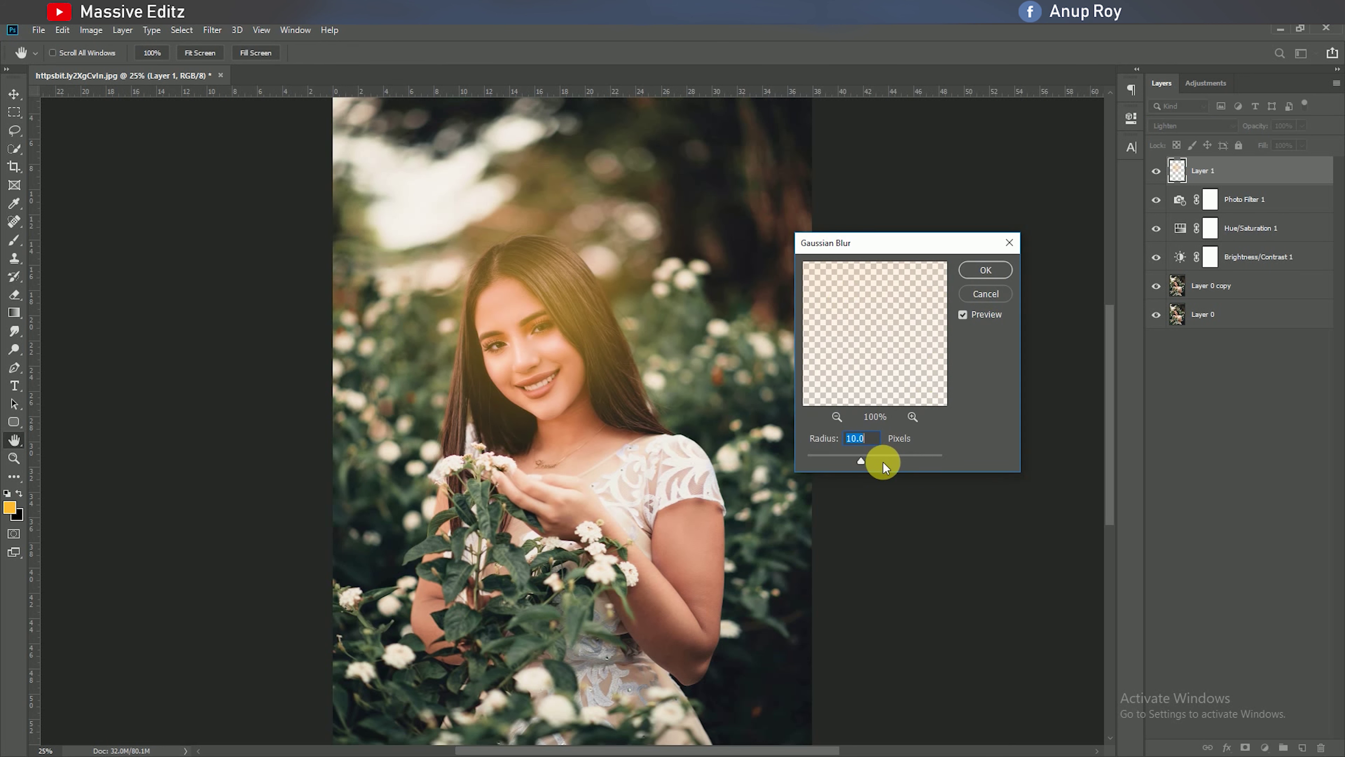
{"action": "left_click_drag", "start_coordinate": [884, 458], "coordinate": [906, 463]}
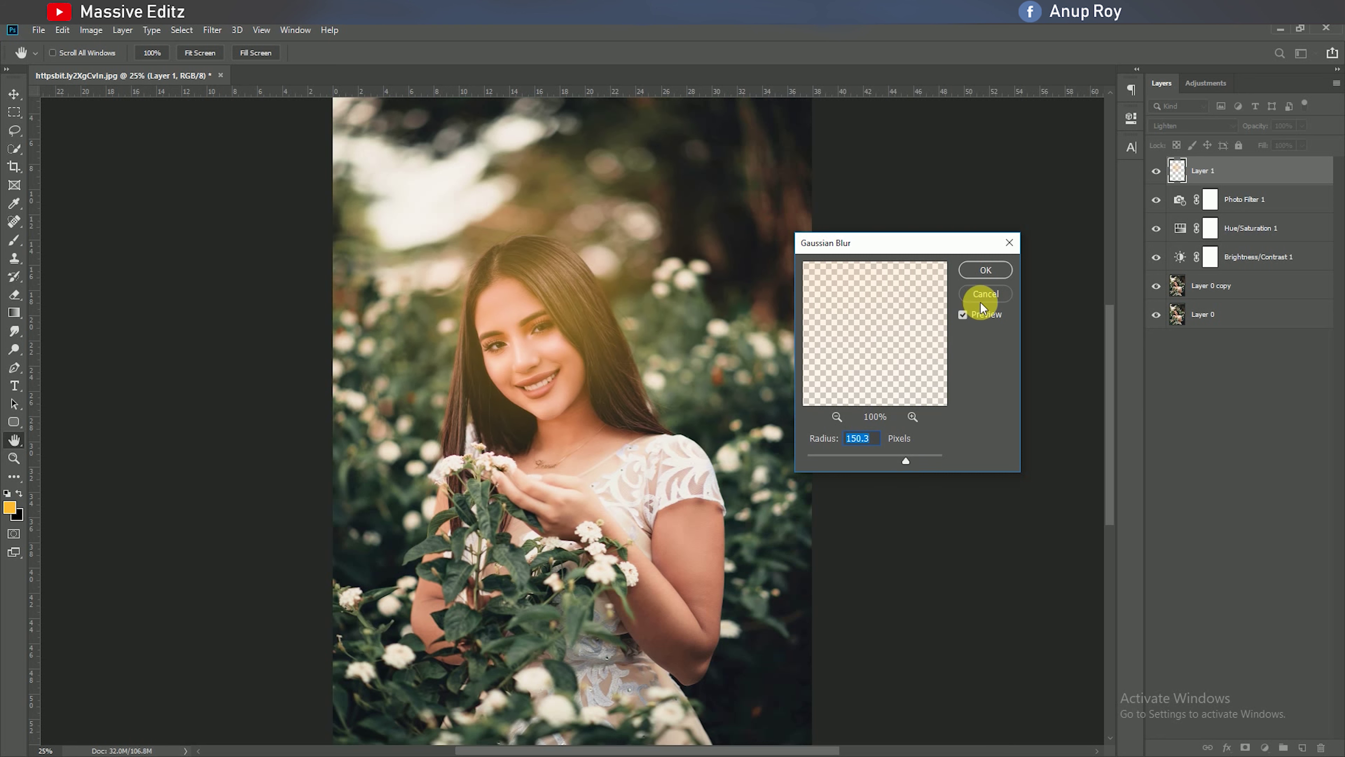
{"action": "left_click", "coordinate": [984, 269]}
Scale the glow to about 123%, shift it up-left, and set Layer 1 opacity to 90%
{"action": "left_click_drag", "start_coordinate": [489, 286], "coordinate": [397, 201]}
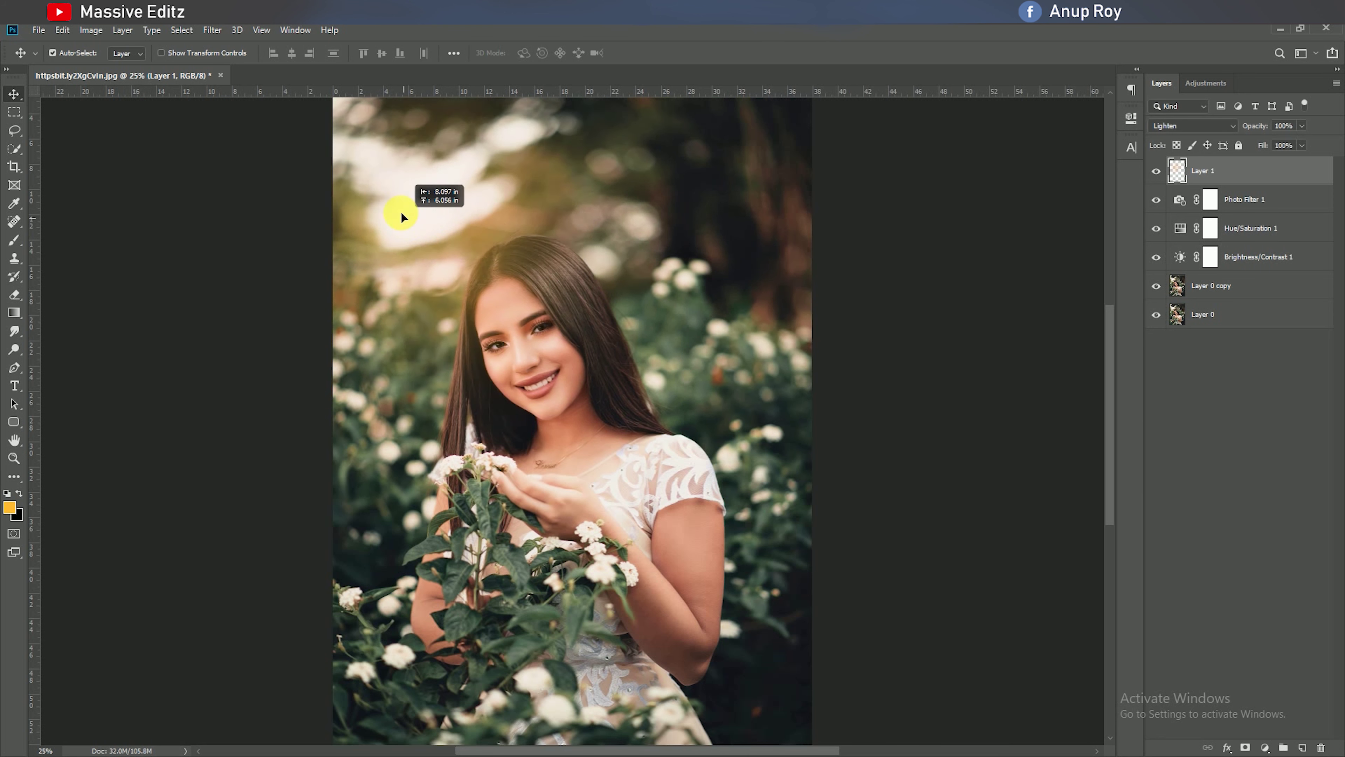
{"action": "key", "text": "ctrl+t"}
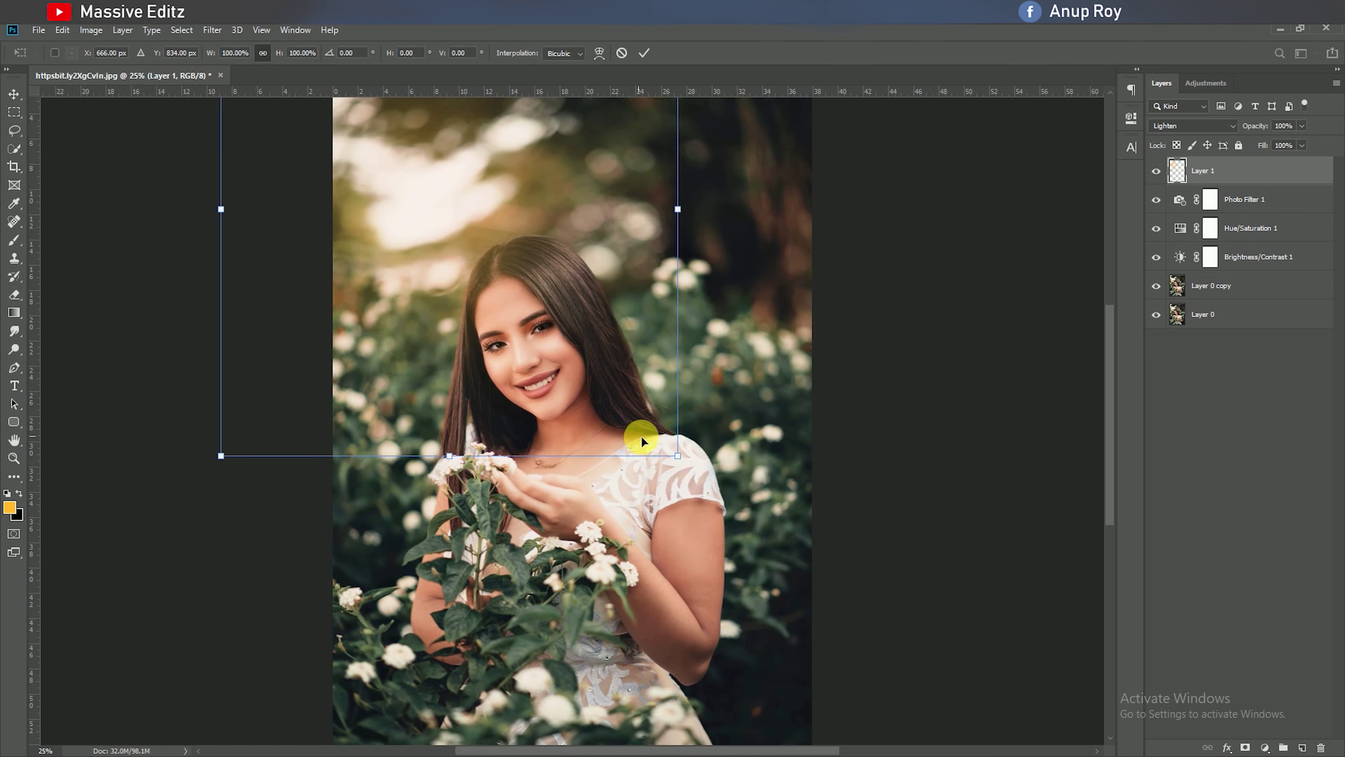
{"action": "mouse_move", "coordinate": [675, 456]}
{"action": "left_mouse_down"}
{"action": "mouse_move", "coordinate": [736, 586]}
{"action": "mouse_move", "coordinate": [778, 567]}
{"action": "left_mouse_up"}
{"action": "left_click_drag", "start_coordinate": [562, 378], "coordinate": [429, 310]}
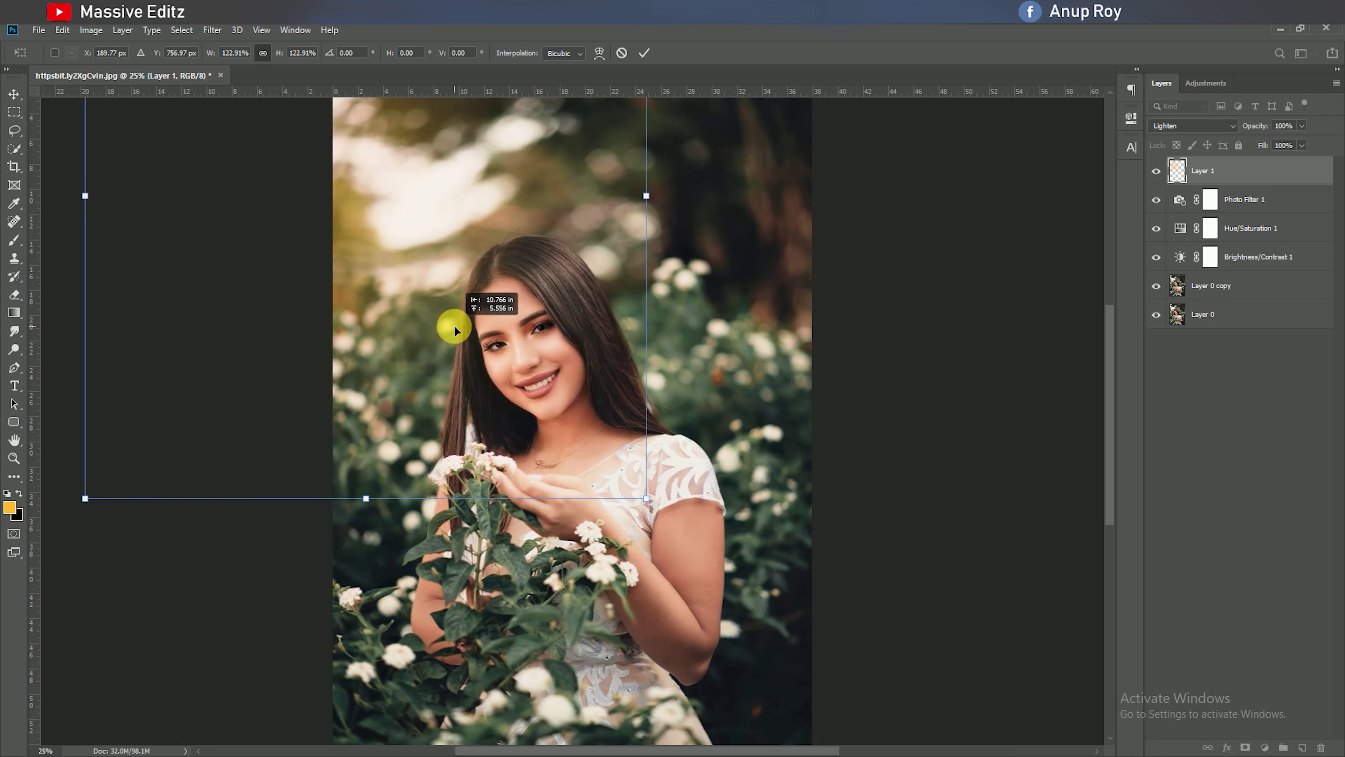
{"action": "left_click_drag", "start_coordinate": [584, 417], "coordinate": [622, 406]}
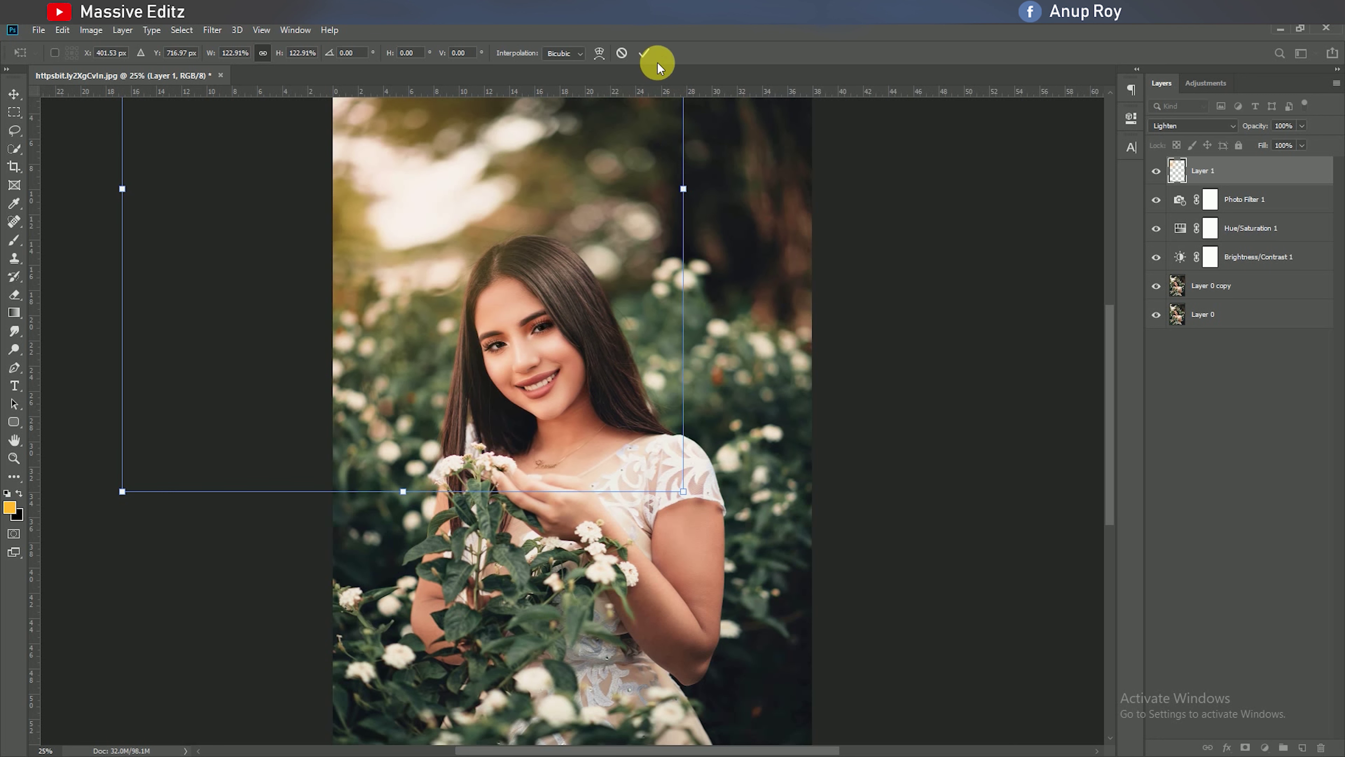
{"action": "left_click", "coordinate": [644, 53]}
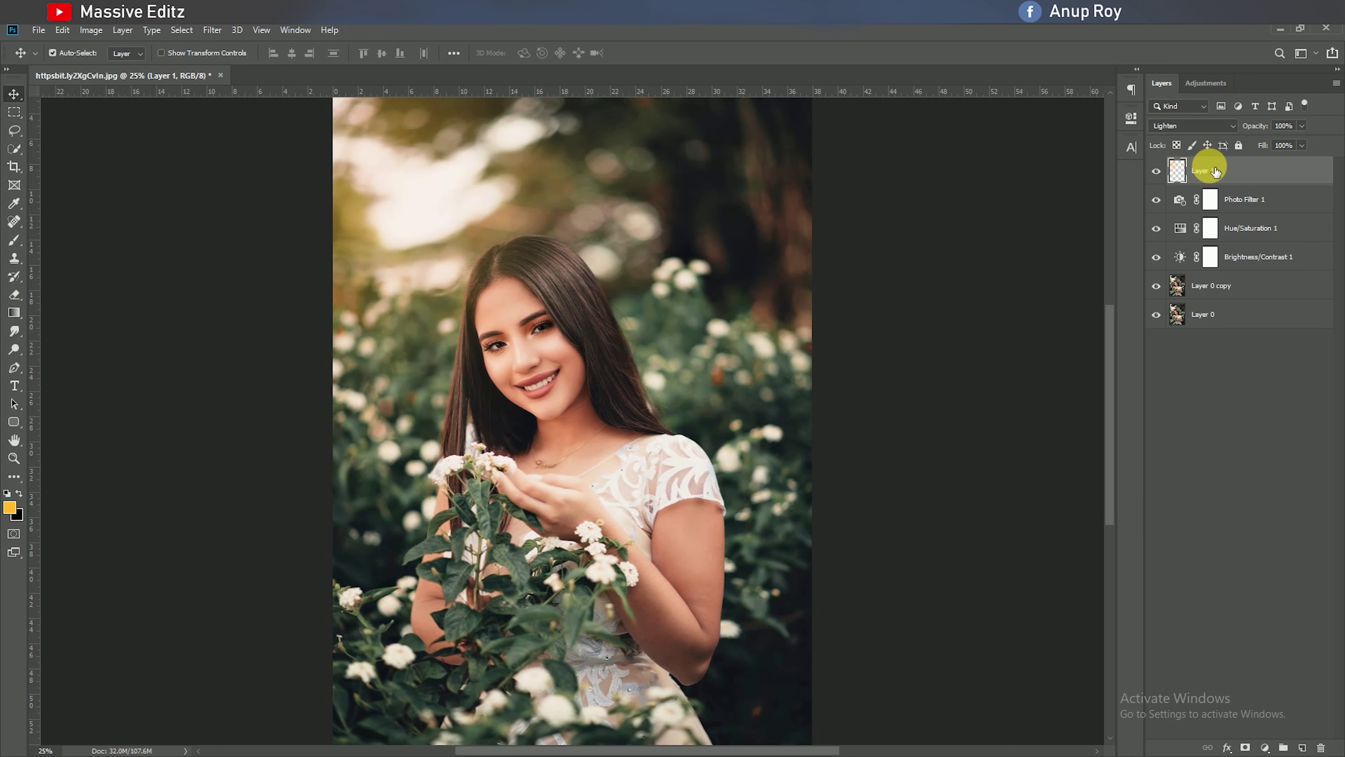
{"action": "left_click", "coordinate": [1301, 128]}
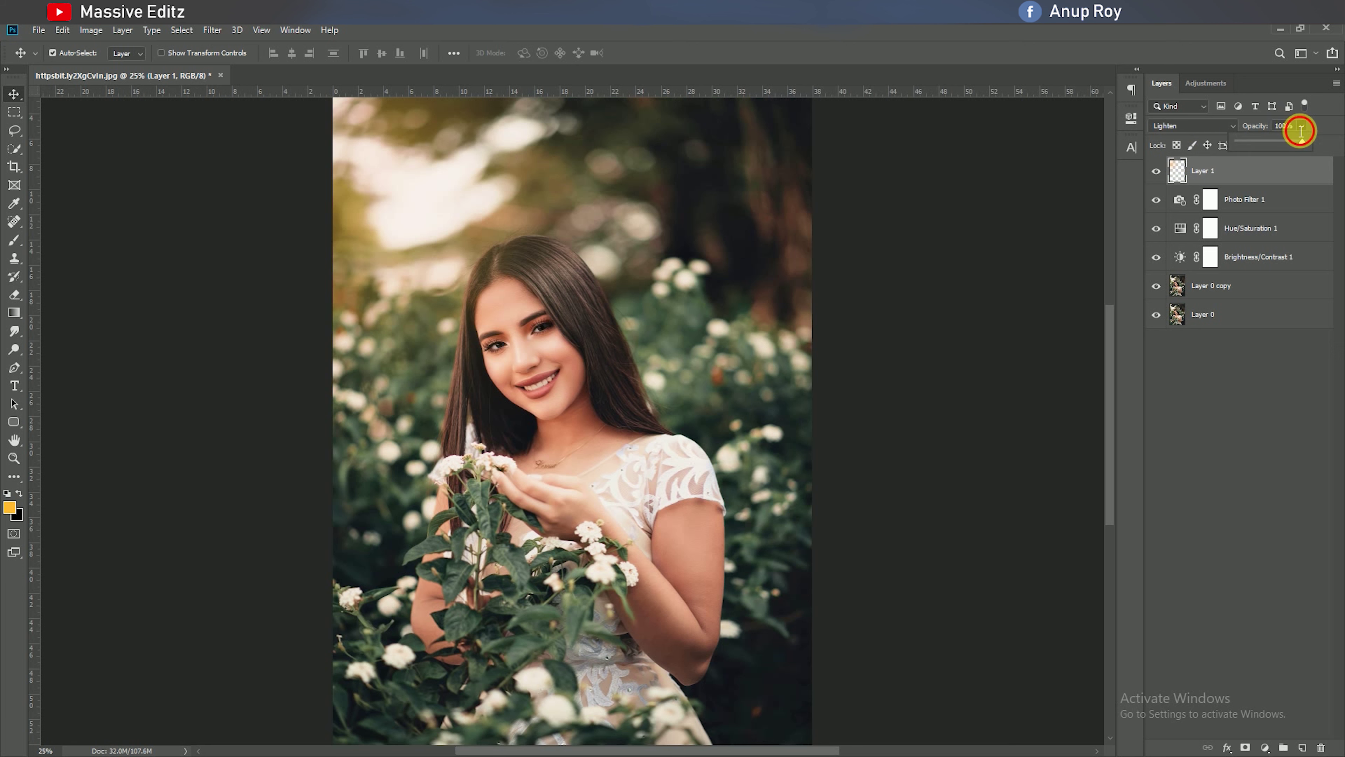
{"action": "type", "text": "90"}
{"action": "key", "text": "Return"}
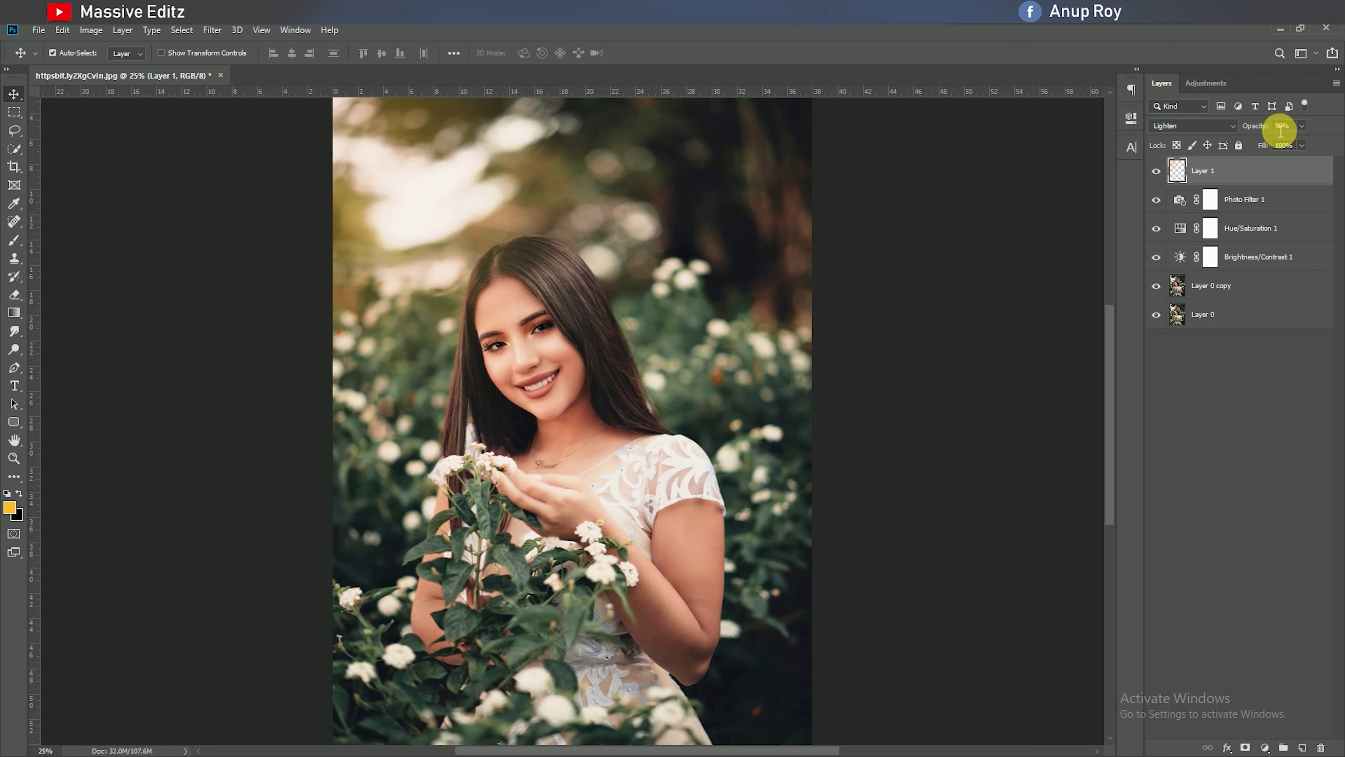
Stamp all visible layers into a new Layer 2 and hide the layers below it
{"action": "key", "text": "ctrl+alt+shift+e"}
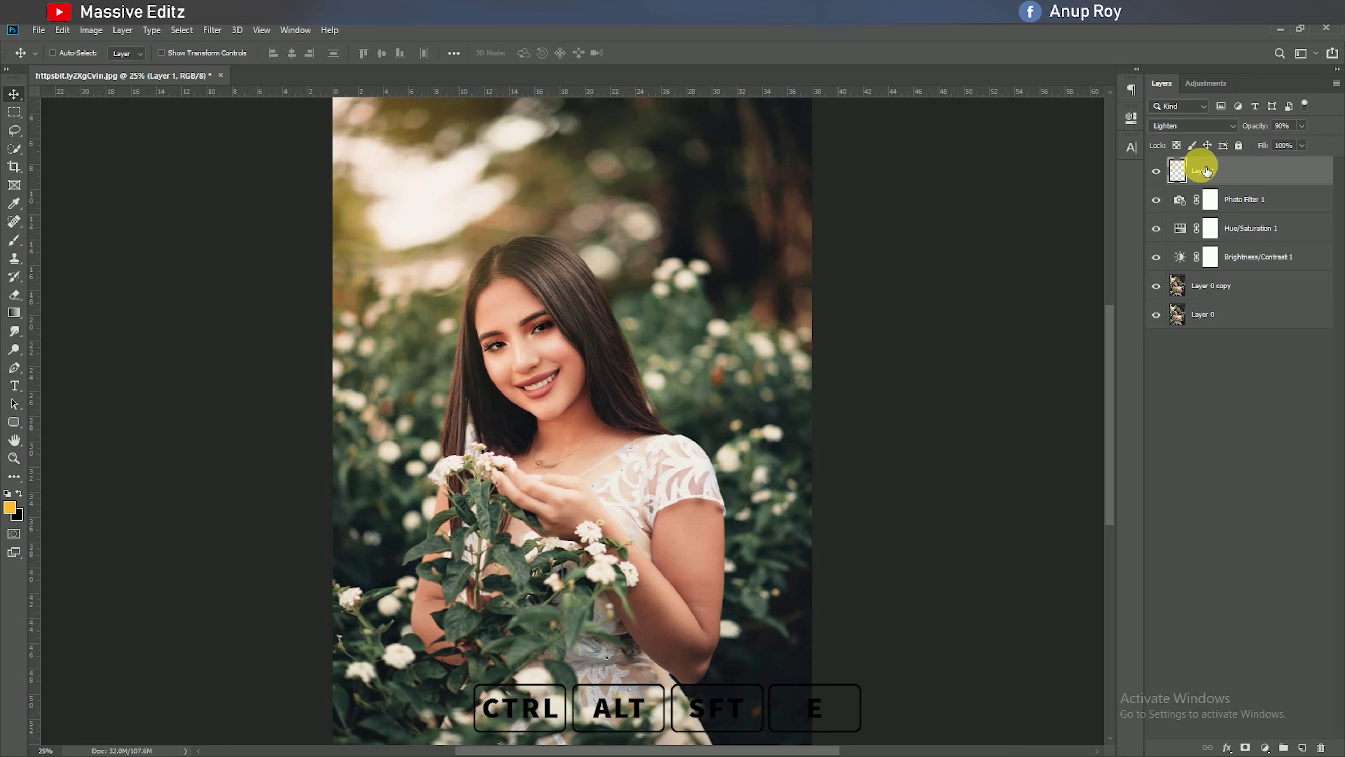
{"action": "left_click_drag", "start_coordinate": [1156, 199], "coordinate": [1157, 314]}
{"action": "left_click", "coordinate": [1156, 170]}
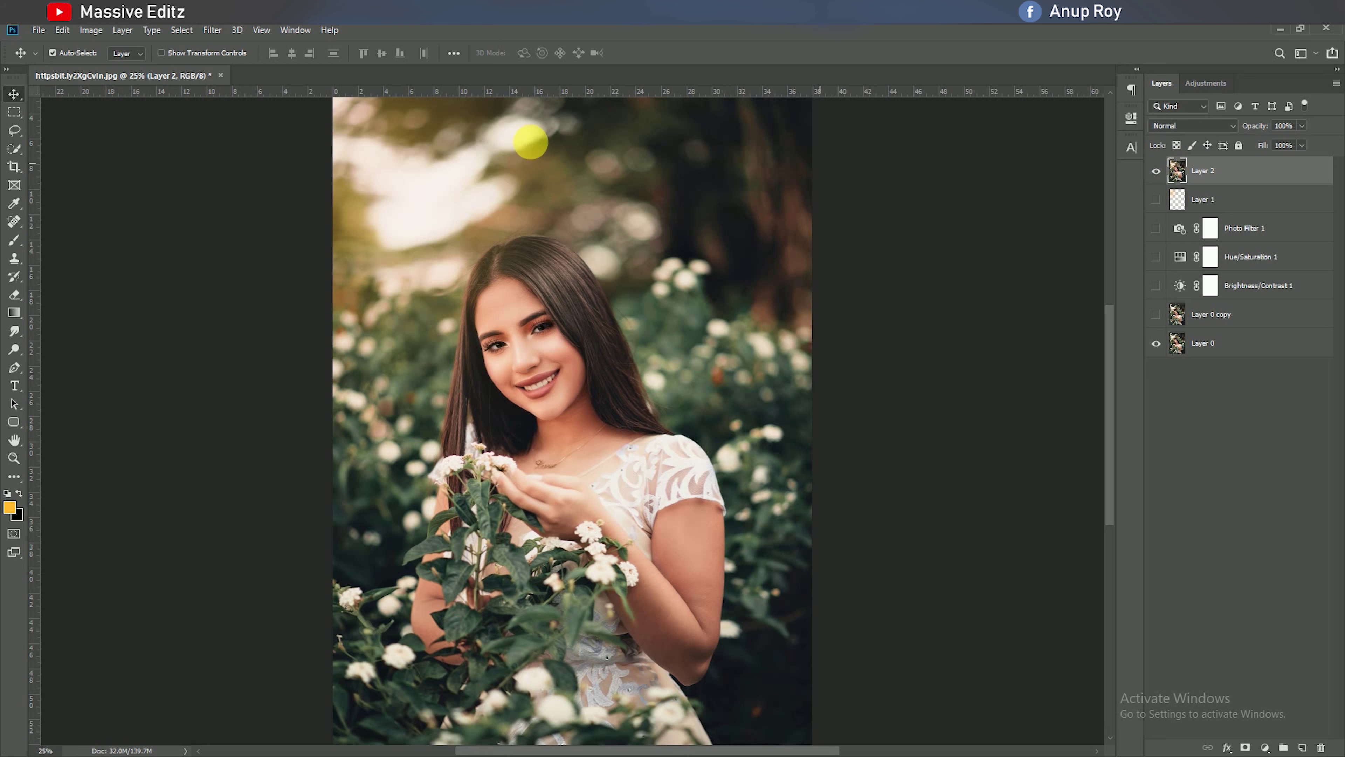
In Camera Raw set exposure +0.20, highlights -100, shadows +100, clarity -10, vibrance +1, saturation -8
{"action": "left_click", "coordinate": [212, 30]}
{"action": "left_click", "coordinate": [234, 115]}
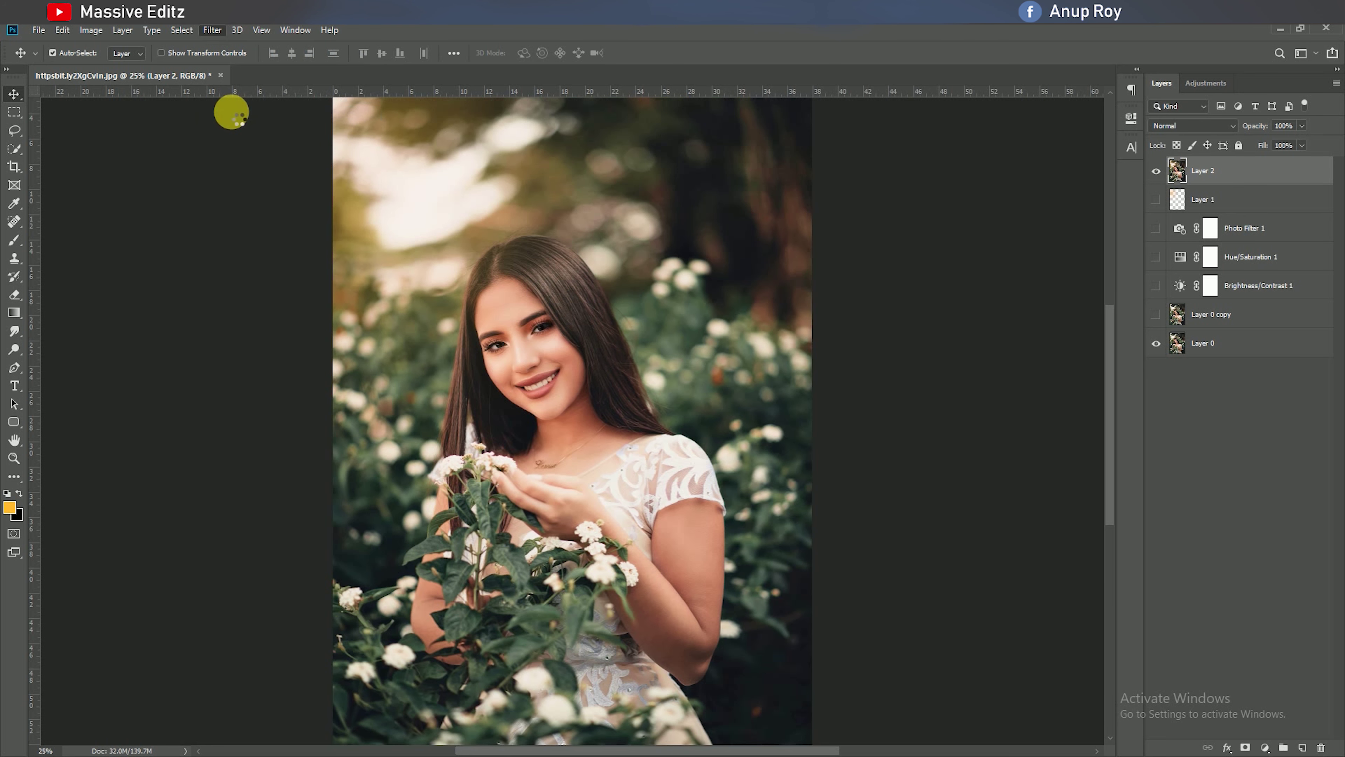
{"action": "left_click_drag", "start_coordinate": [1017, 357], "coordinate": [926, 402]}
{"action": "left_click_drag", "start_coordinate": [1017, 422], "coordinate": [1149, 422]}
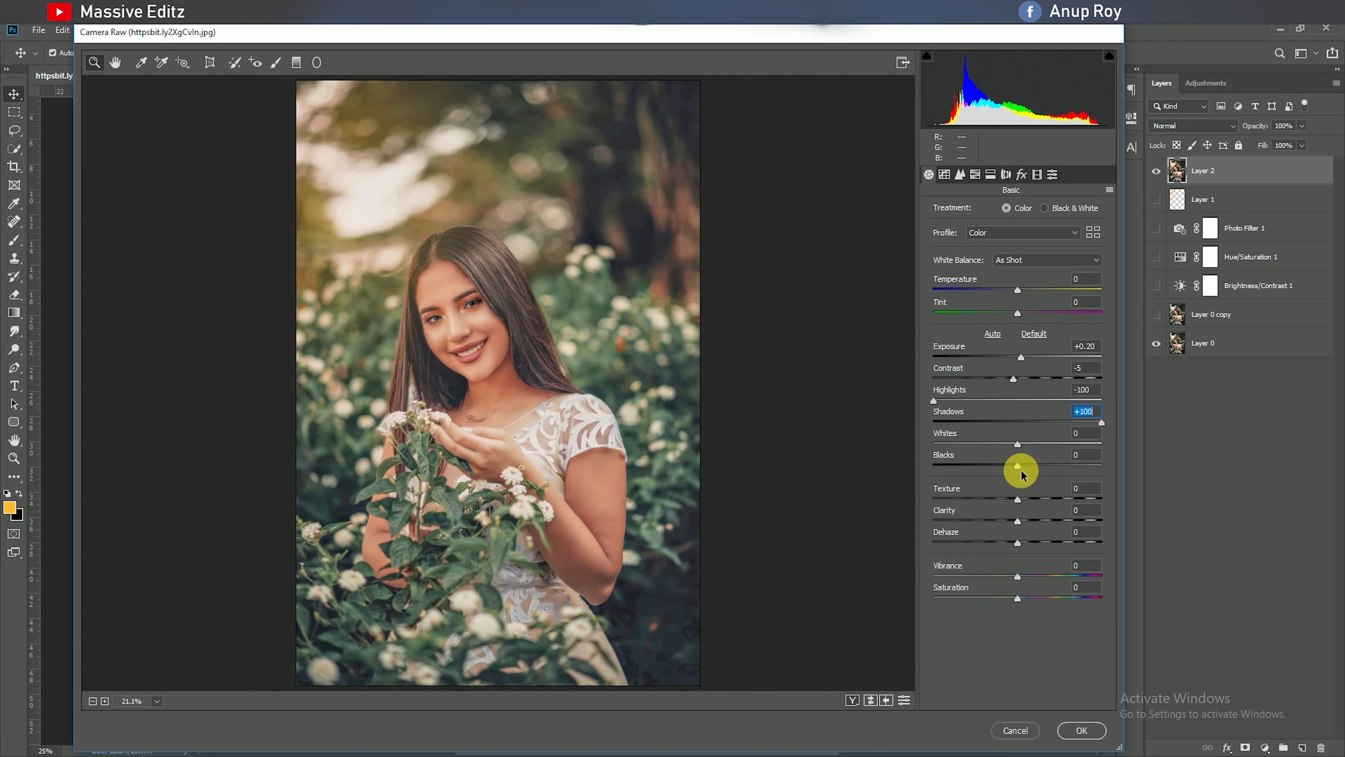
{"action": "left_click_drag", "start_coordinate": [1018, 467], "coordinate": [1009, 467]}
{"action": "left_click", "coordinate": [1017, 521]}
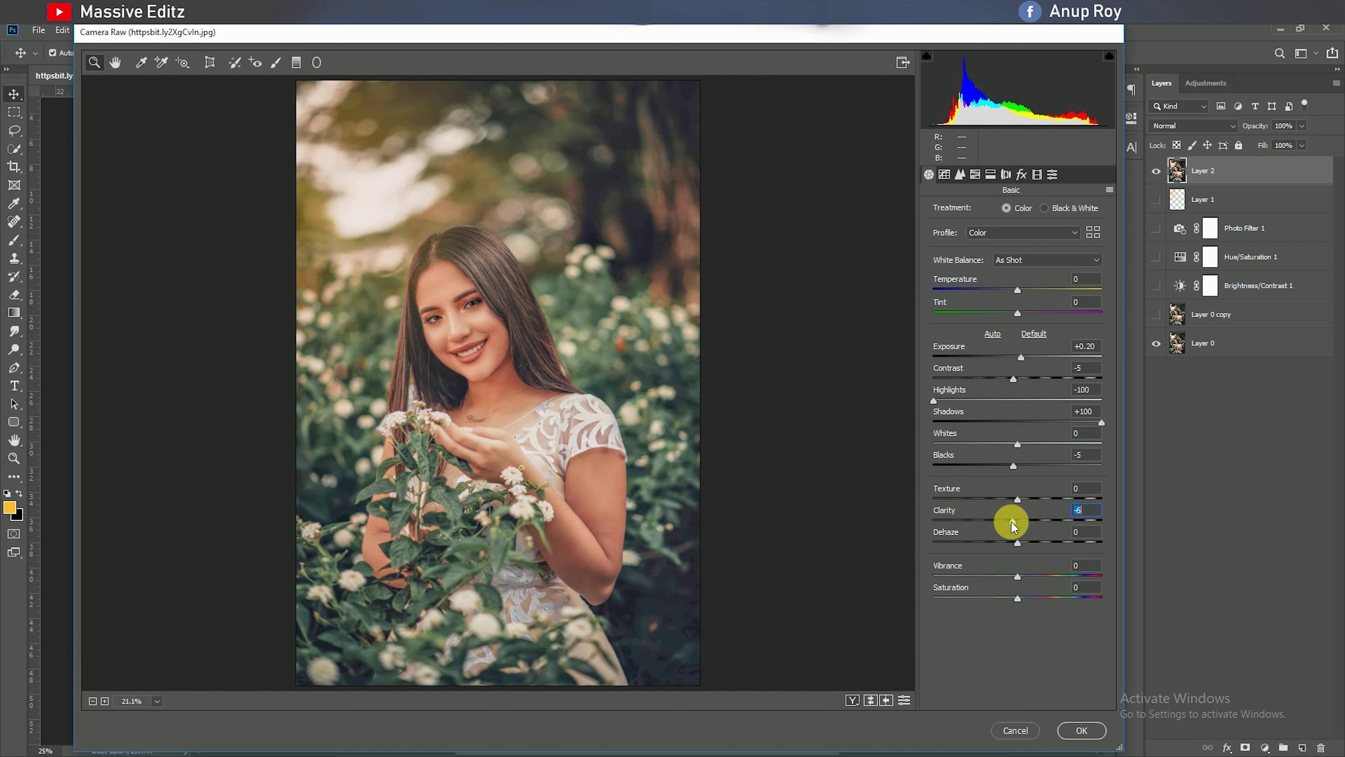
{"action": "left_click_drag", "start_coordinate": [1012, 524], "coordinate": [1009, 522]}
{"action": "left_click", "coordinate": [1018, 577]}
{"action": "left_click_drag", "start_coordinate": [1017, 598], "coordinate": [1013, 600]}
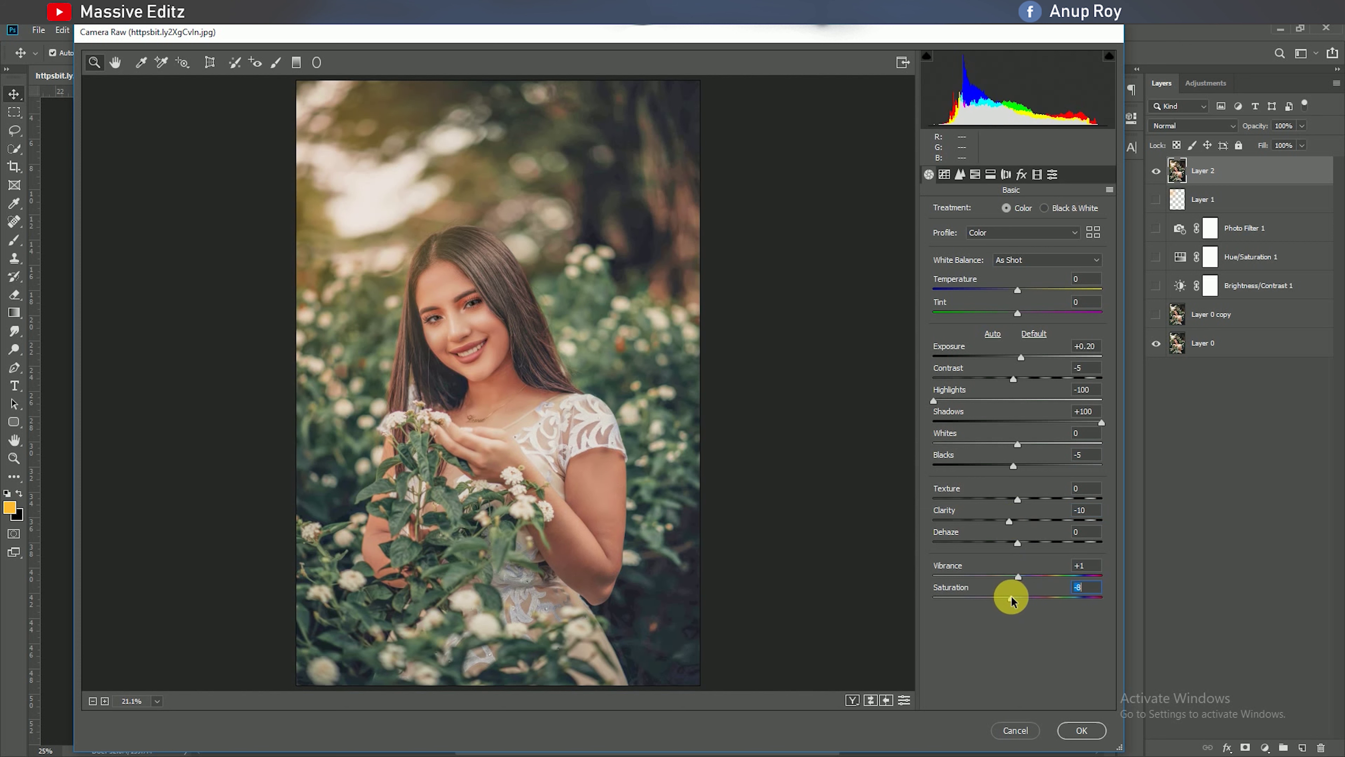
Add midtone, highlight and shadow points to the RGB tone curve with a lifted black point
{"action": "left_click", "coordinate": [944, 174]}
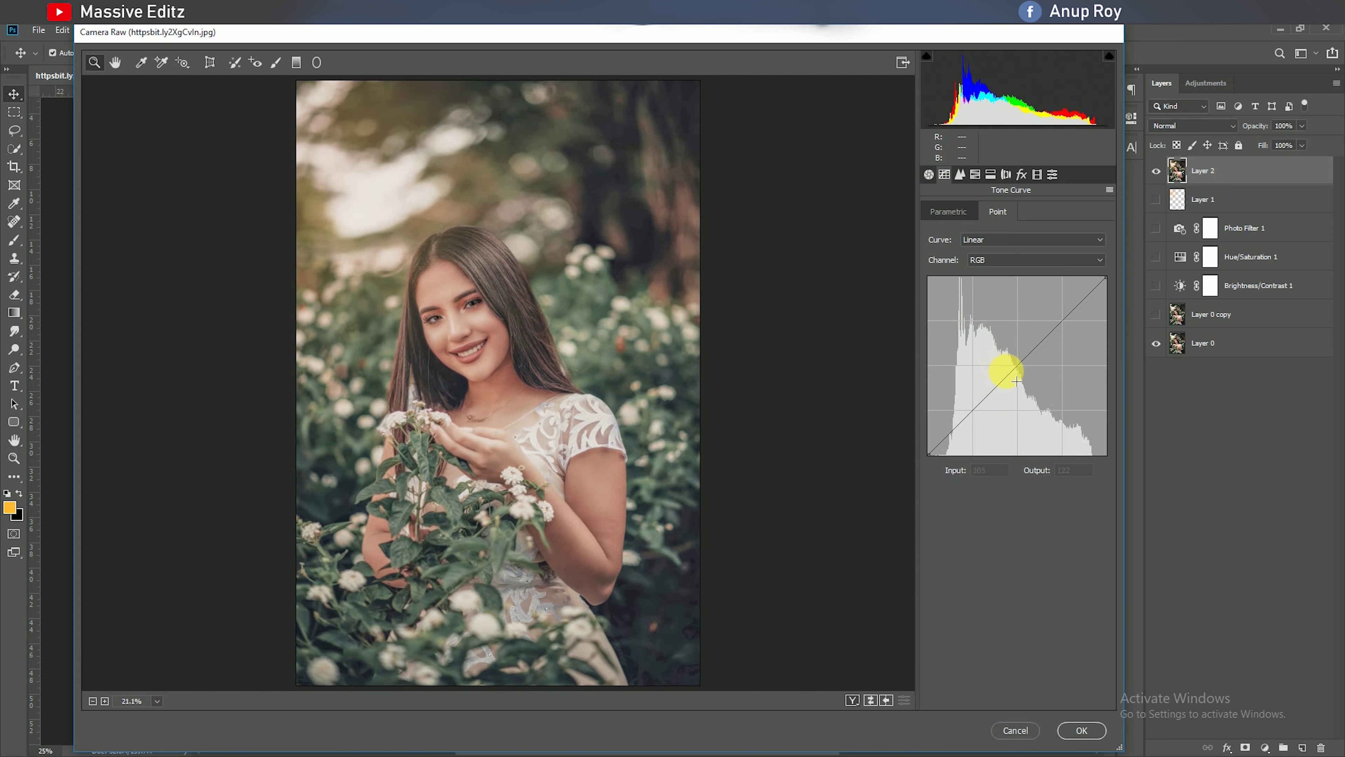
{"action": "left_click", "coordinate": [1020, 362]}
{"action": "left_click_drag", "start_coordinate": [1060, 323], "coordinate": [1054, 317]}
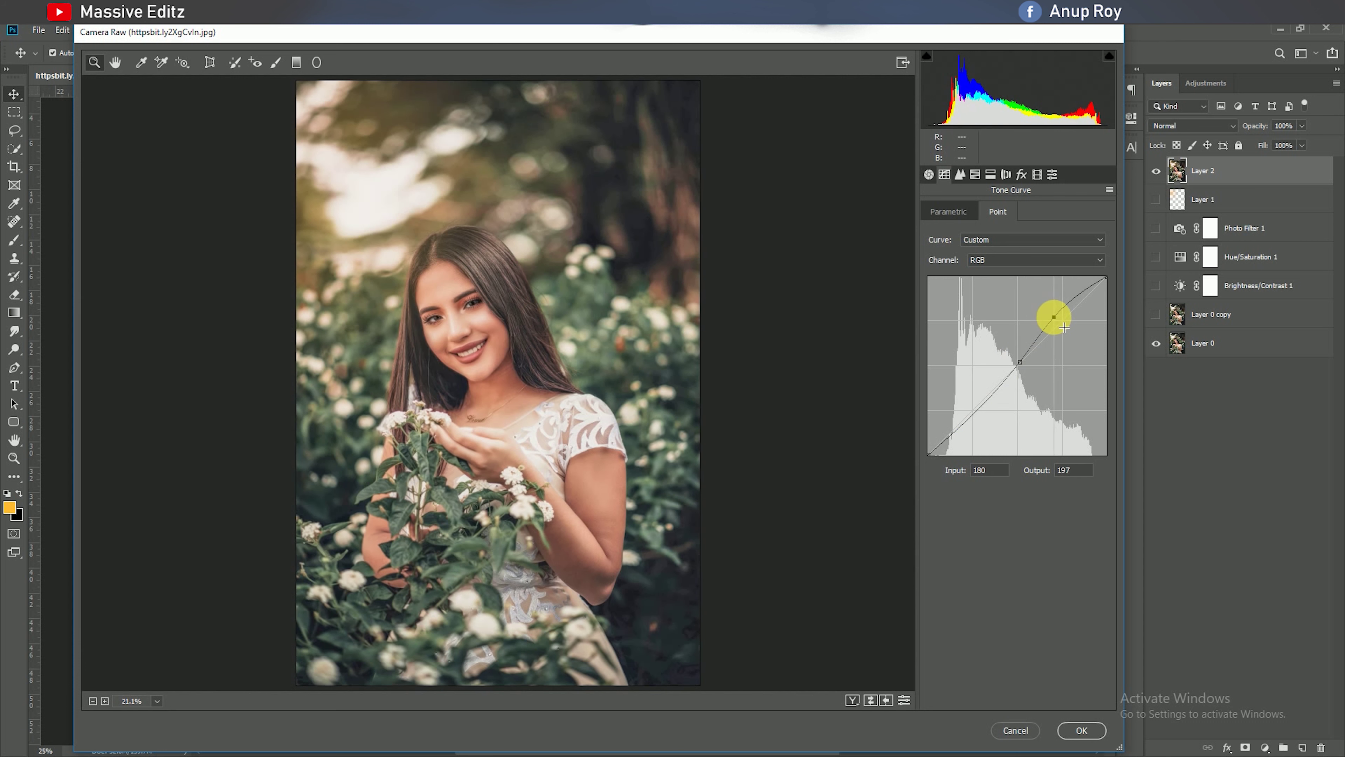
{"action": "left_click_drag", "start_coordinate": [934, 461], "coordinate": [916, 445]}
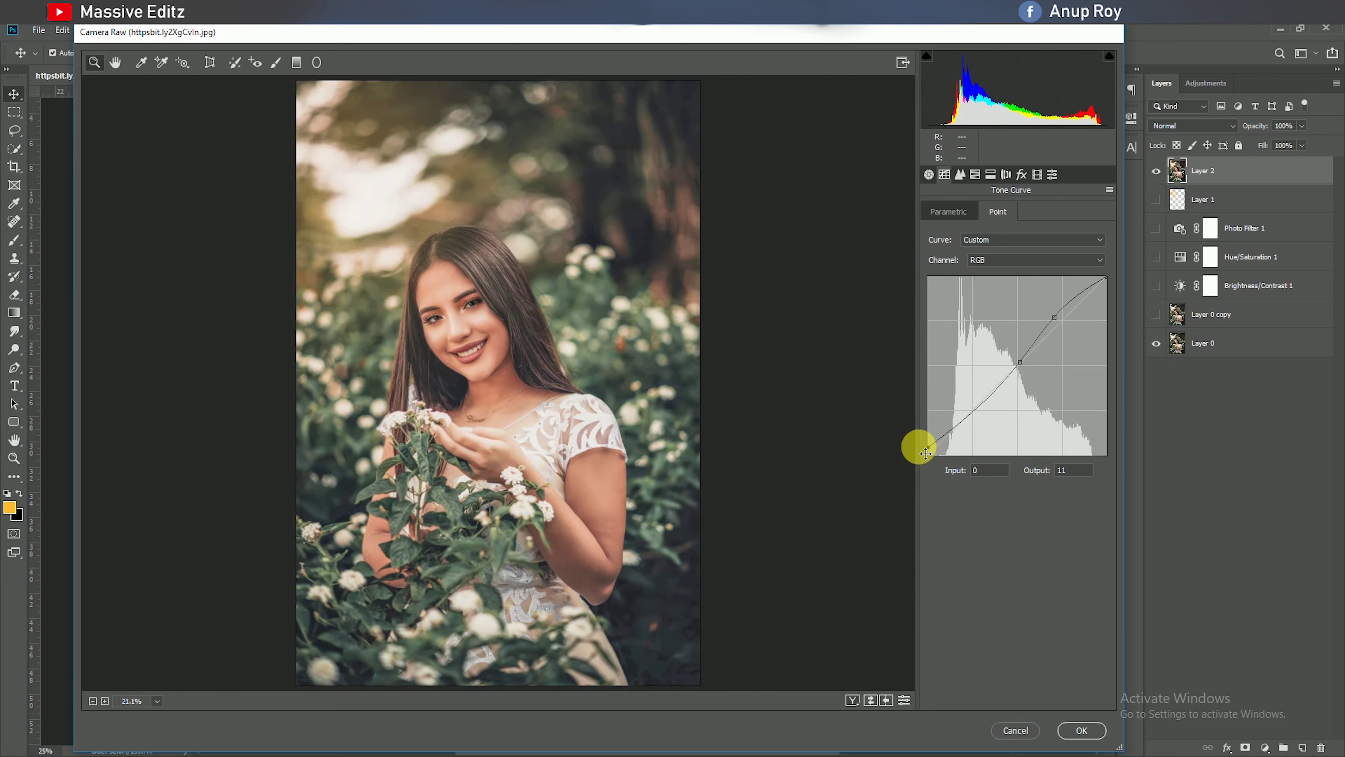
{"action": "left_click", "coordinate": [951, 423]}
Reshape the Red curve midtones and the Green curve: brighter highlights, darker shadows
{"action": "left_click", "coordinate": [1000, 260]}
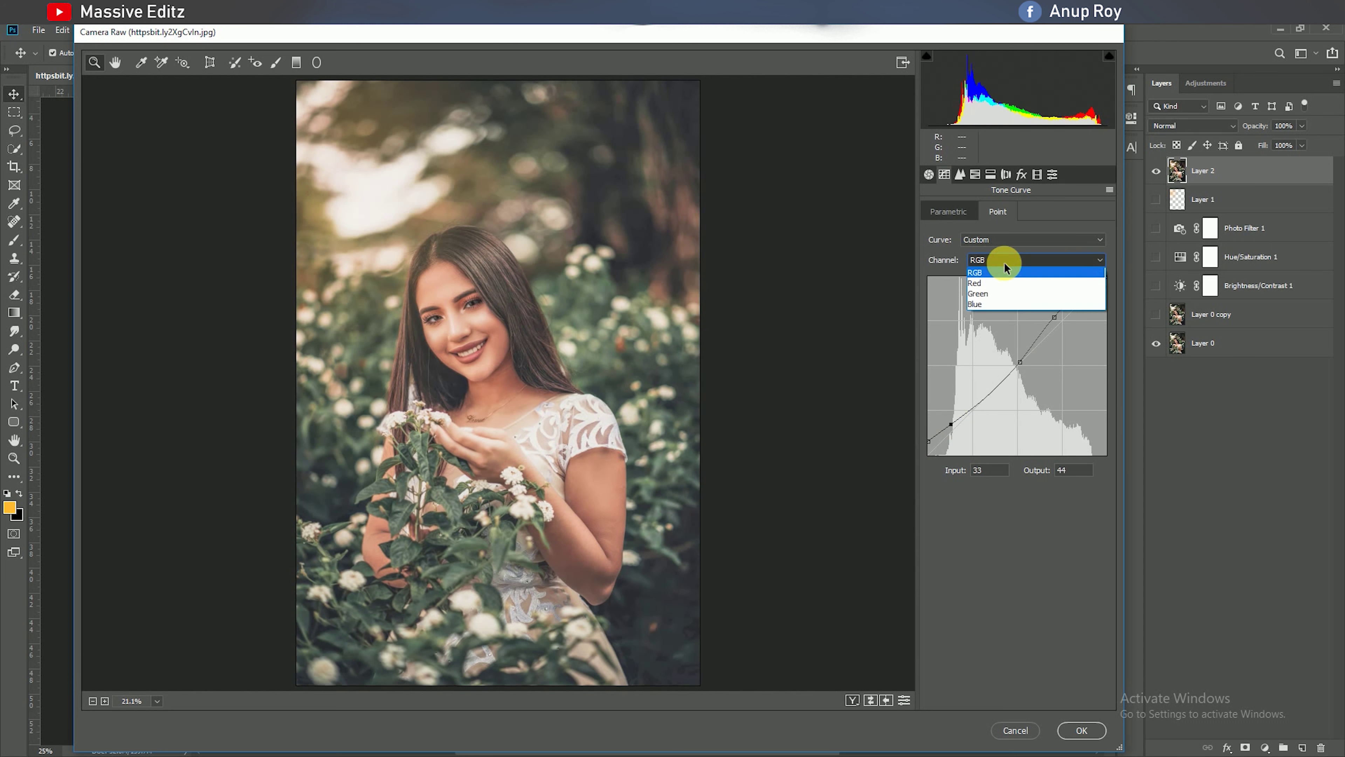
{"action": "left_click", "coordinate": [1061, 322]}
{"action": "left_click_drag", "start_coordinate": [1030, 377], "coordinate": [984, 442]}
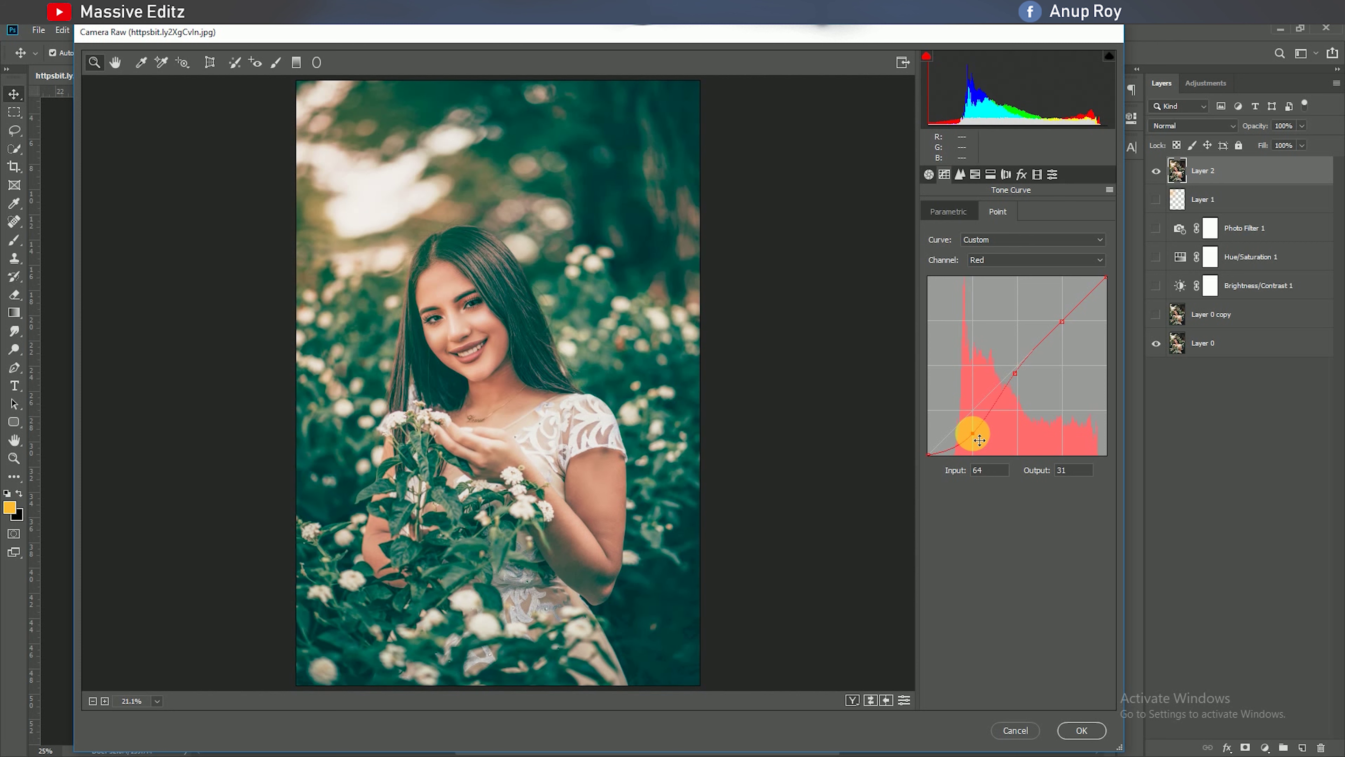
{"action": "left_click", "coordinate": [1055, 262]}
{"action": "left_click", "coordinate": [1039, 291]}
{"action": "left_click_drag", "start_coordinate": [1017, 365], "coordinate": [1019, 370]}
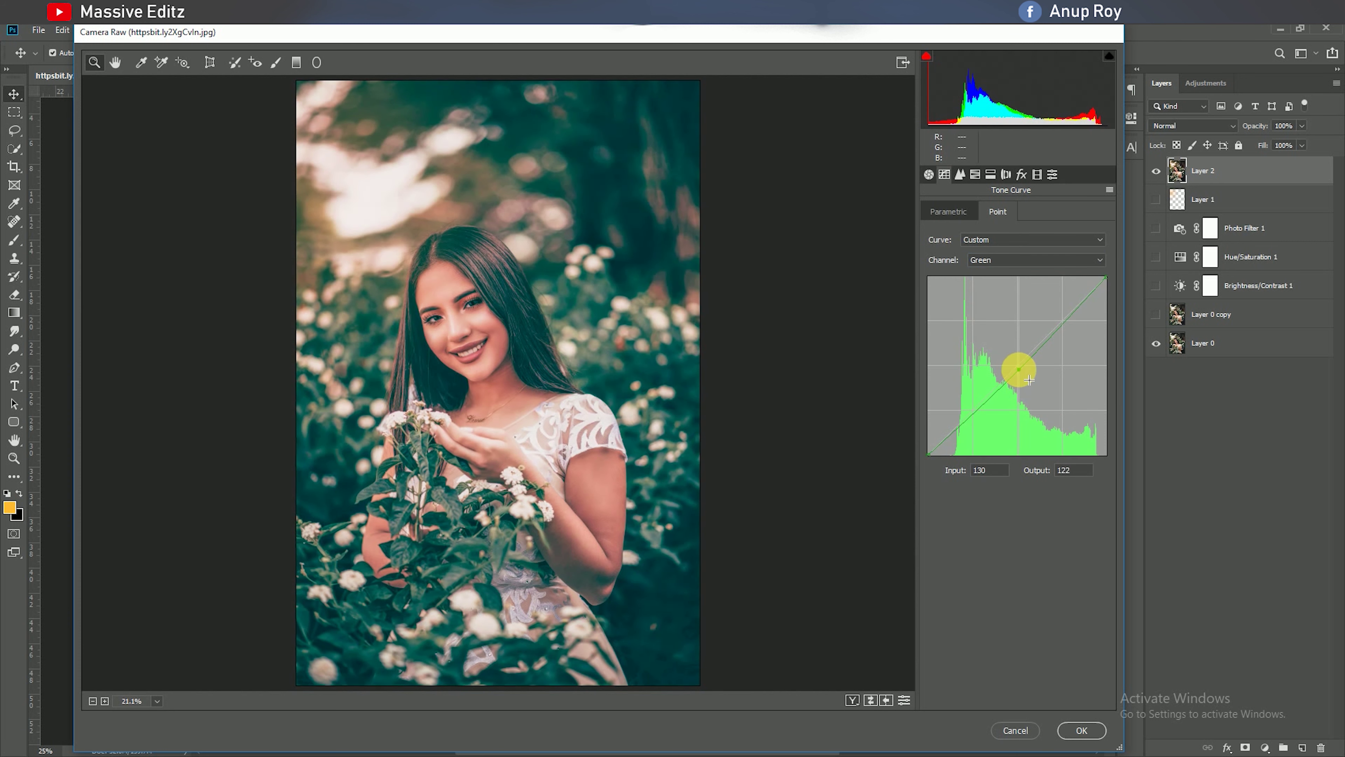
{"action": "left_click_drag", "start_coordinate": [1062, 322], "coordinate": [1060, 314]}
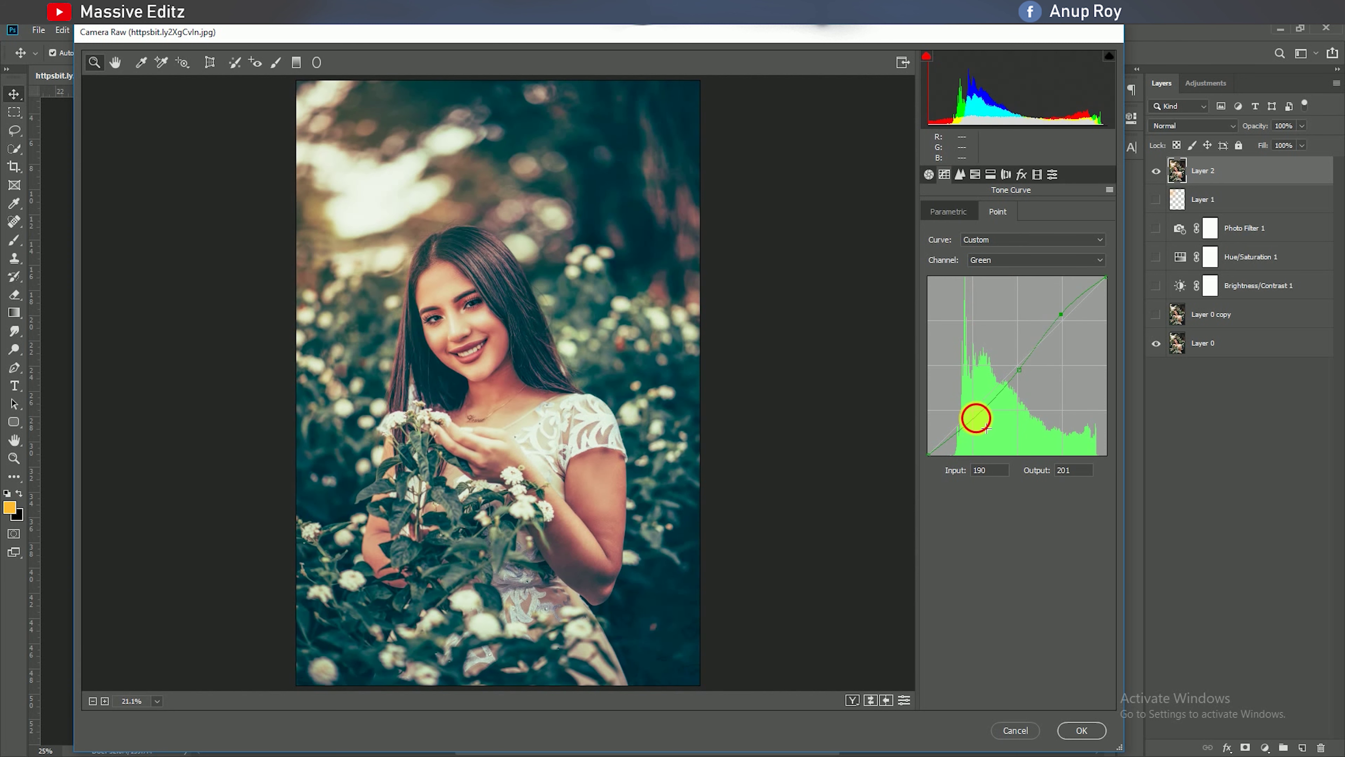
{"action": "left_click_drag", "start_coordinate": [976, 419], "coordinate": [961, 465]}
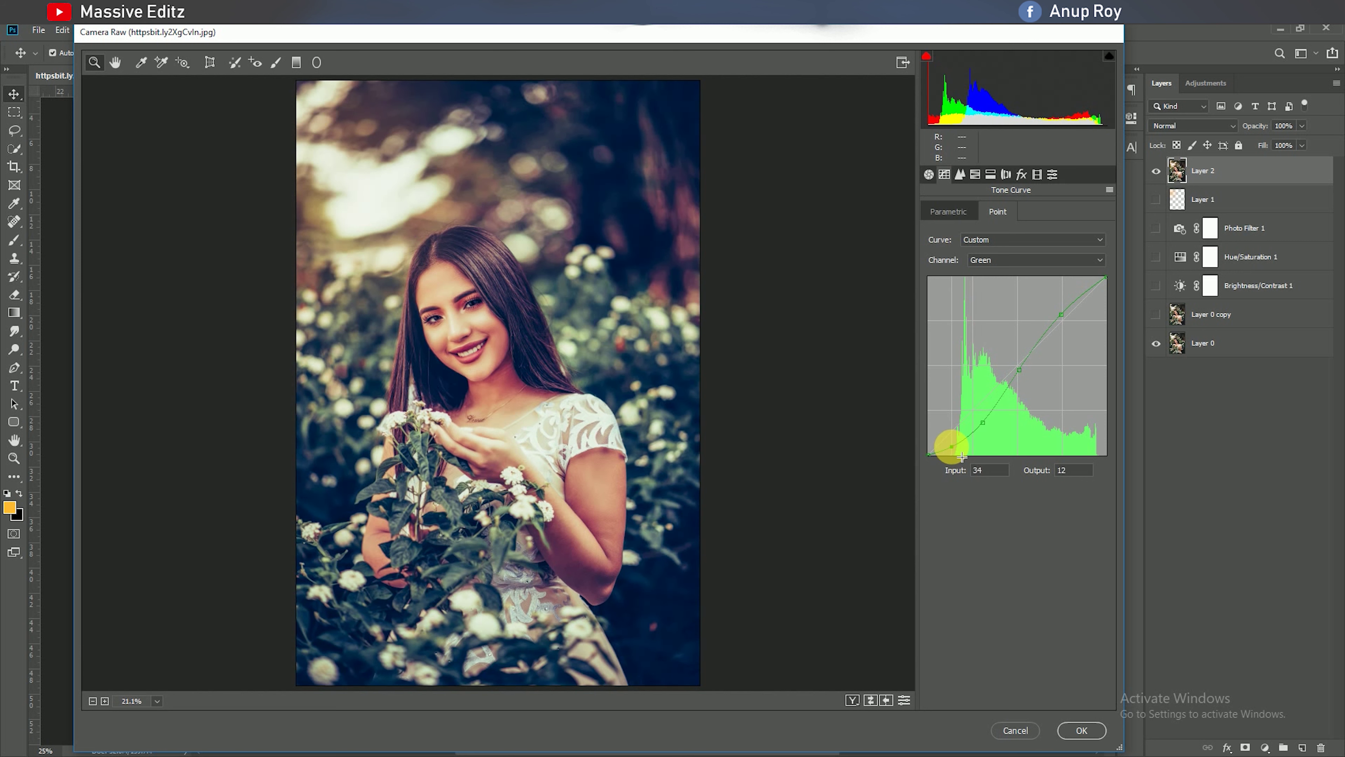
Shape the Blue curve with raised midtones and highlights and darker shadows
{"action": "left_click", "coordinate": [1000, 261]}
{"action": "left_click", "coordinate": [1006, 304]}
{"action": "left_click_drag", "start_coordinate": [1026, 379], "coordinate": [1025, 371]}
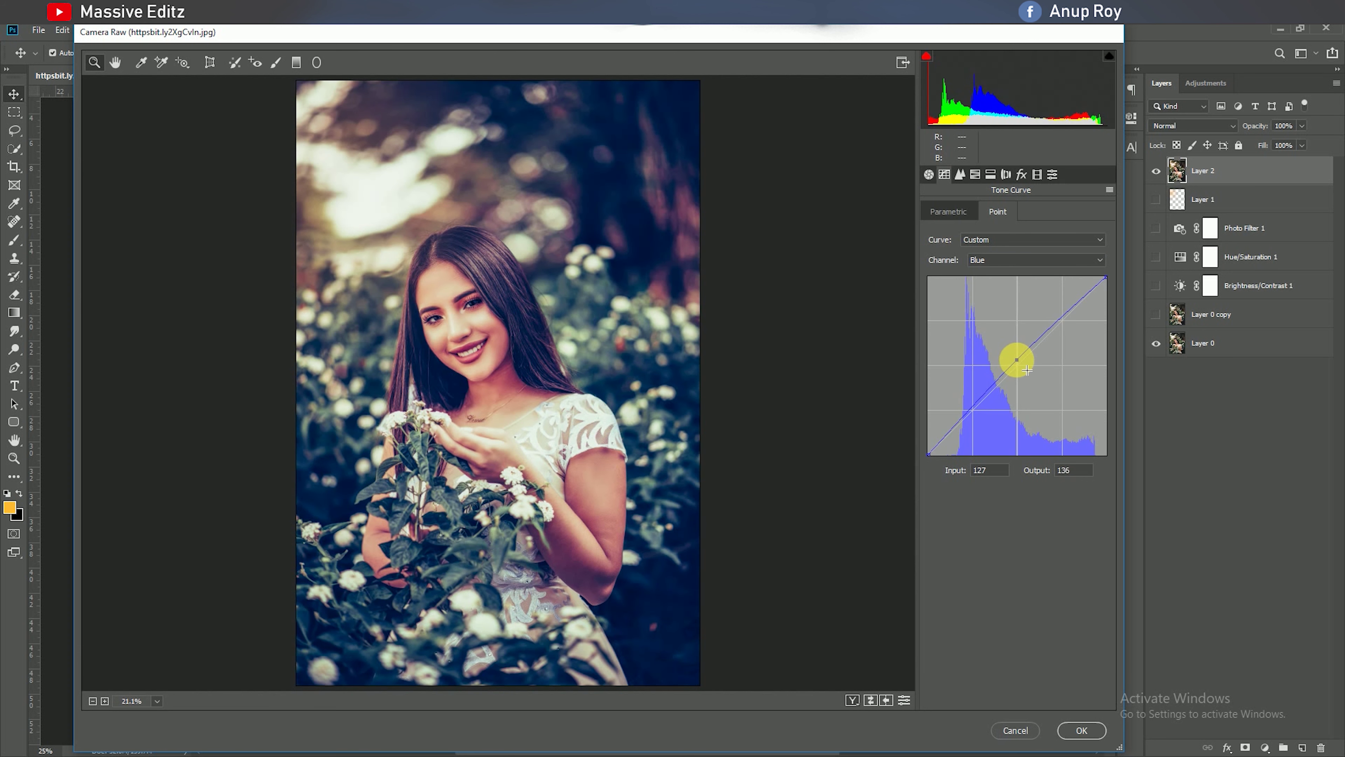
{"action": "left_click_drag", "start_coordinate": [1070, 323], "coordinate": [1075, 316]}
{"action": "left_click", "coordinate": [984, 419]}
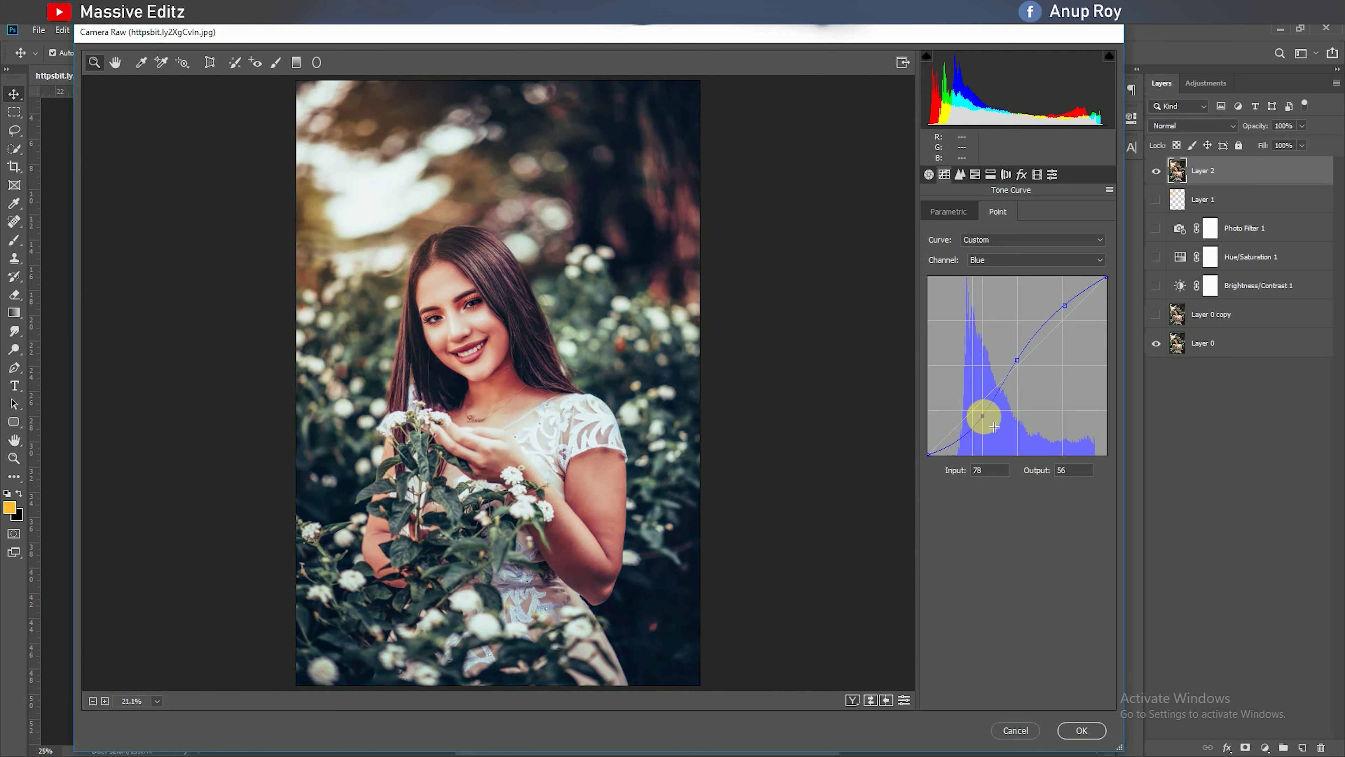
{"action": "left_click", "coordinate": [956, 446]}
Set luminance noise reduction 27 and hues Reds +35, Greens -100, Aquas +100, Blues -30
{"action": "left_click", "coordinate": [959, 175]}
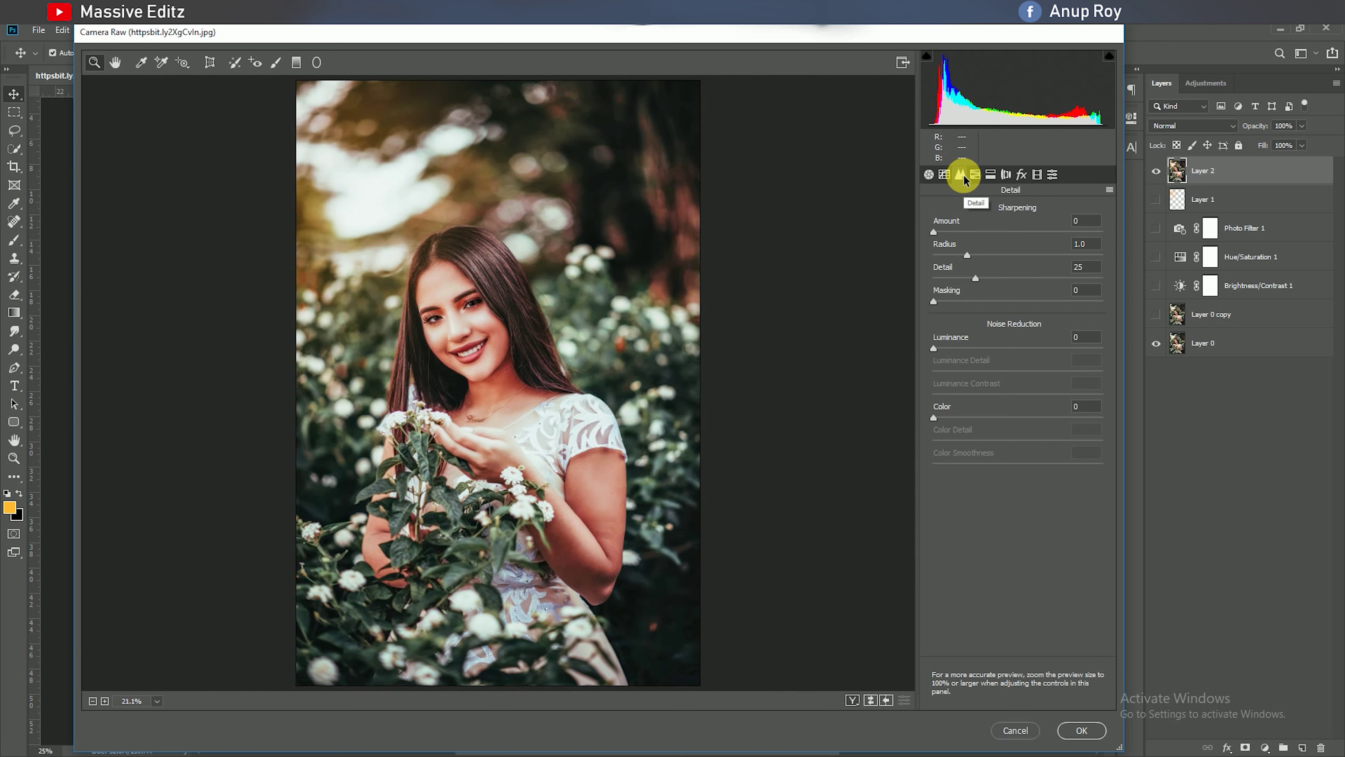
{"action": "type", "text": "50"}
{"action": "left_click_drag", "start_coordinate": [934, 348], "coordinate": [979, 348]}
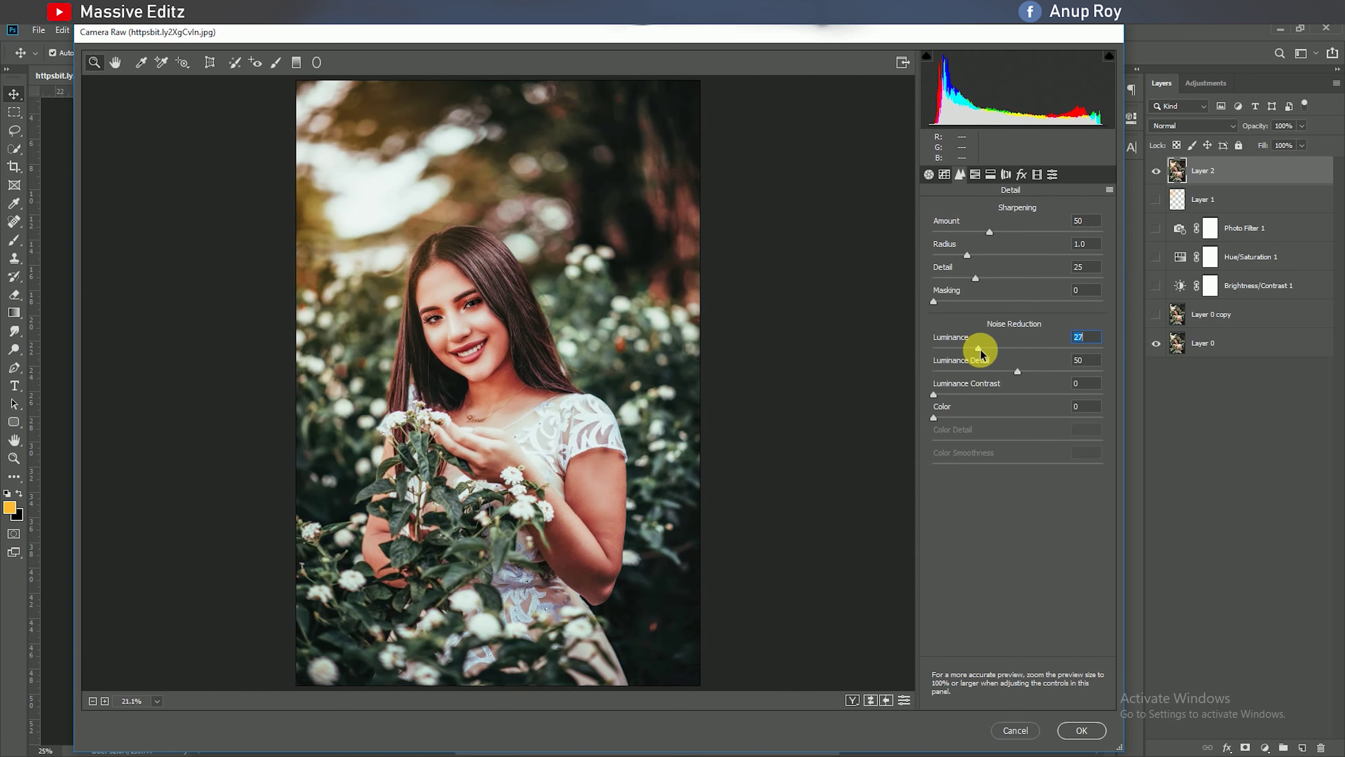
{"action": "left_click", "coordinate": [974, 174]}
{"action": "mouse_move", "coordinate": [1018, 262]}
{"action": "left_mouse_down"}
{"action": "mouse_move", "coordinate": [1051, 262]}
{"action": "mouse_move", "coordinate": [949, 298]}
{"action": "left_mouse_up"}
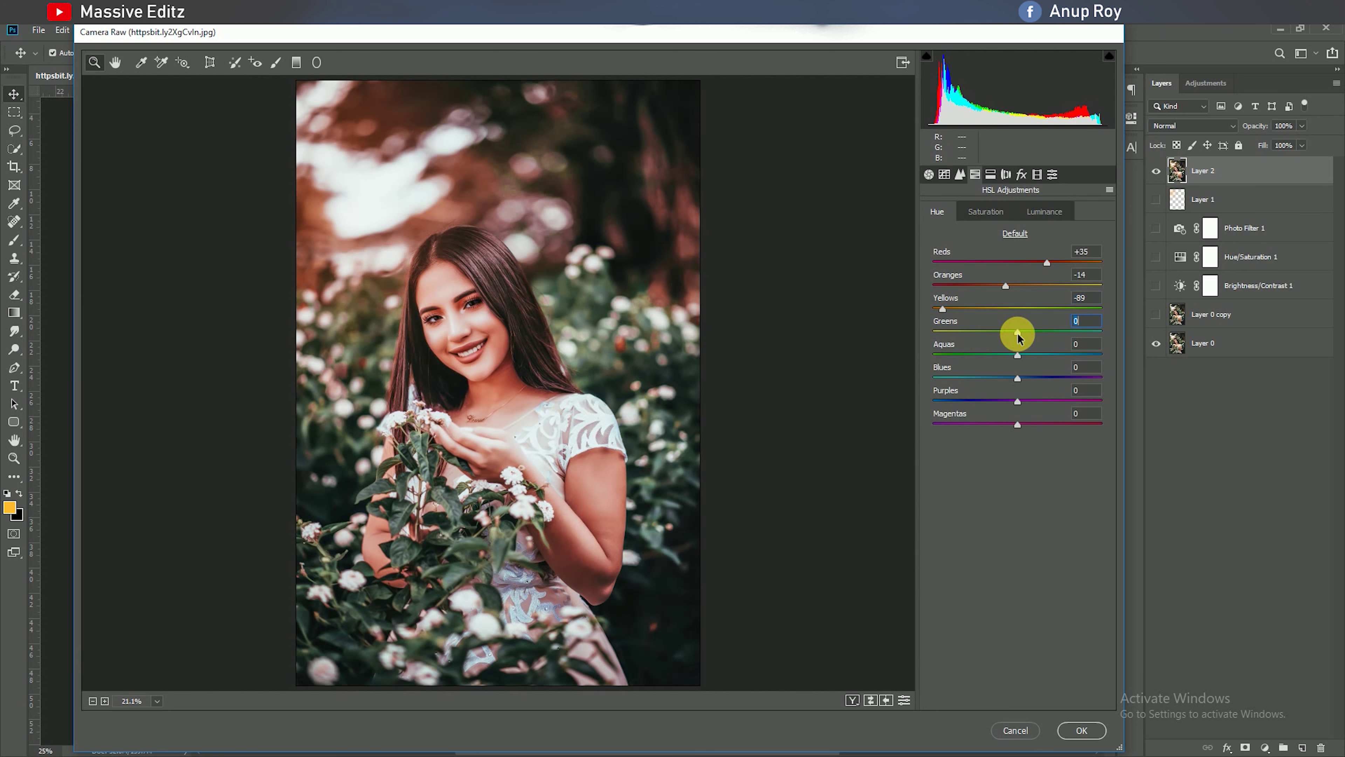
{"action": "left_click_drag", "start_coordinate": [1017, 333], "coordinate": [847, 350]}
{"action": "left_click_drag", "start_coordinate": [1017, 355], "coordinate": [1158, 373]}
{"action": "left_click_drag", "start_coordinate": [1026, 380], "coordinate": [952, 401]}
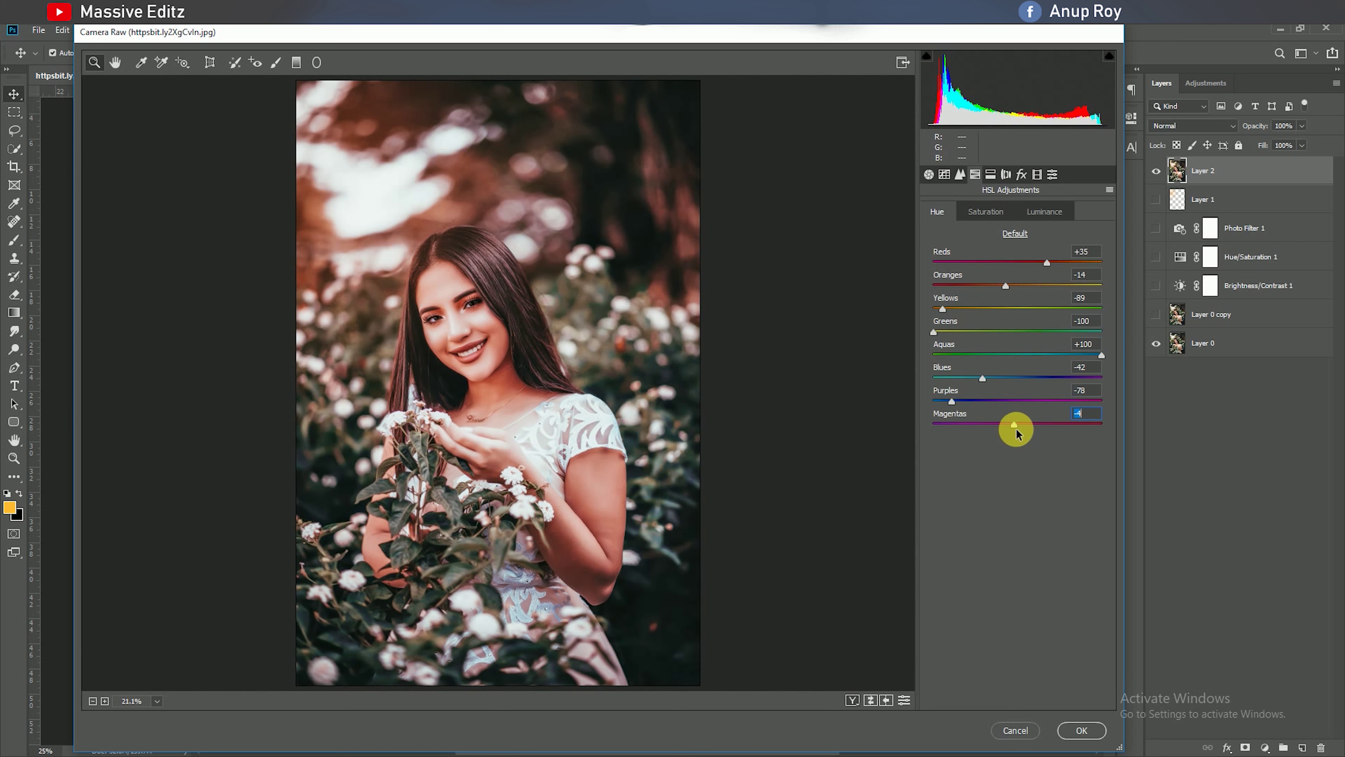
{"action": "left_click", "coordinate": [985, 212]}
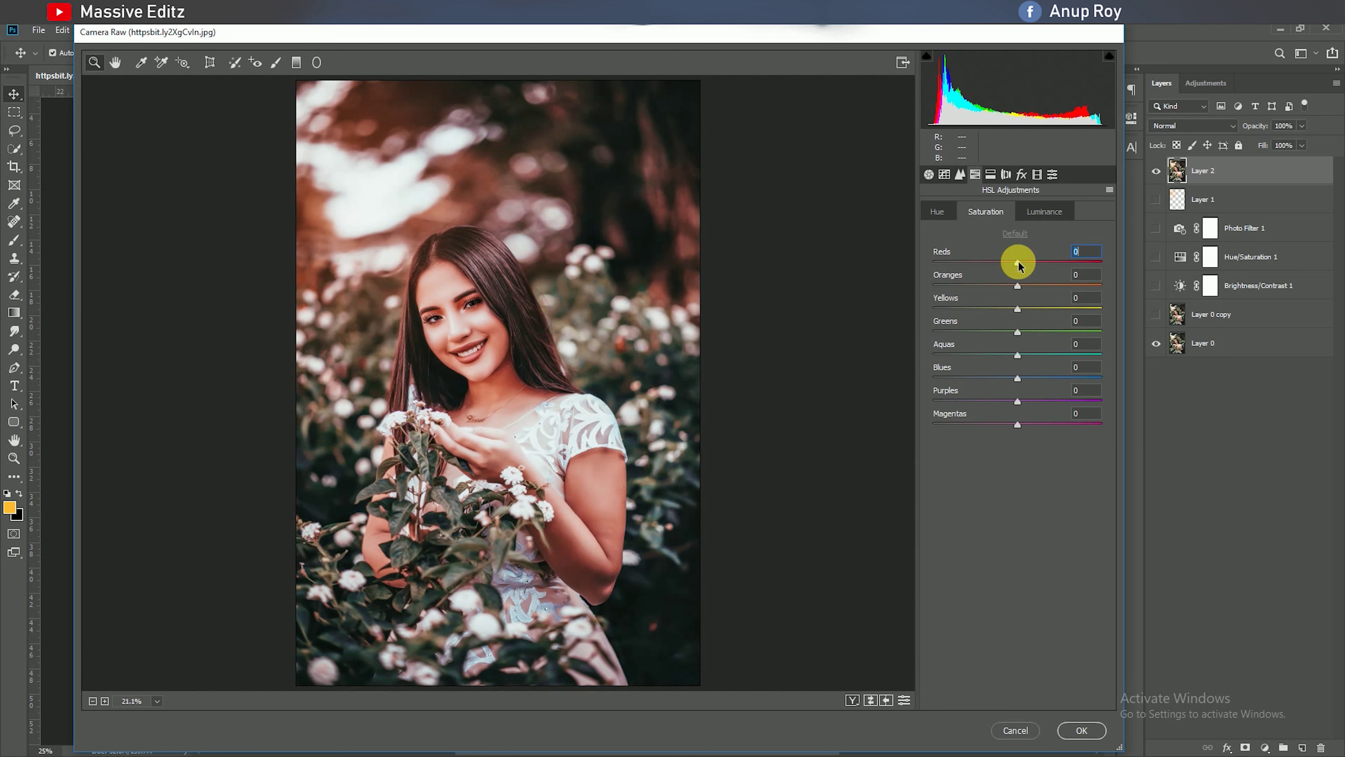
Desaturate Yellows, Greens, Aquas and Magentas to -100, lower Reds to -15 and reduce Blues
{"action": "left_click_drag", "start_coordinate": [1010, 264], "coordinate": [1005, 263]}
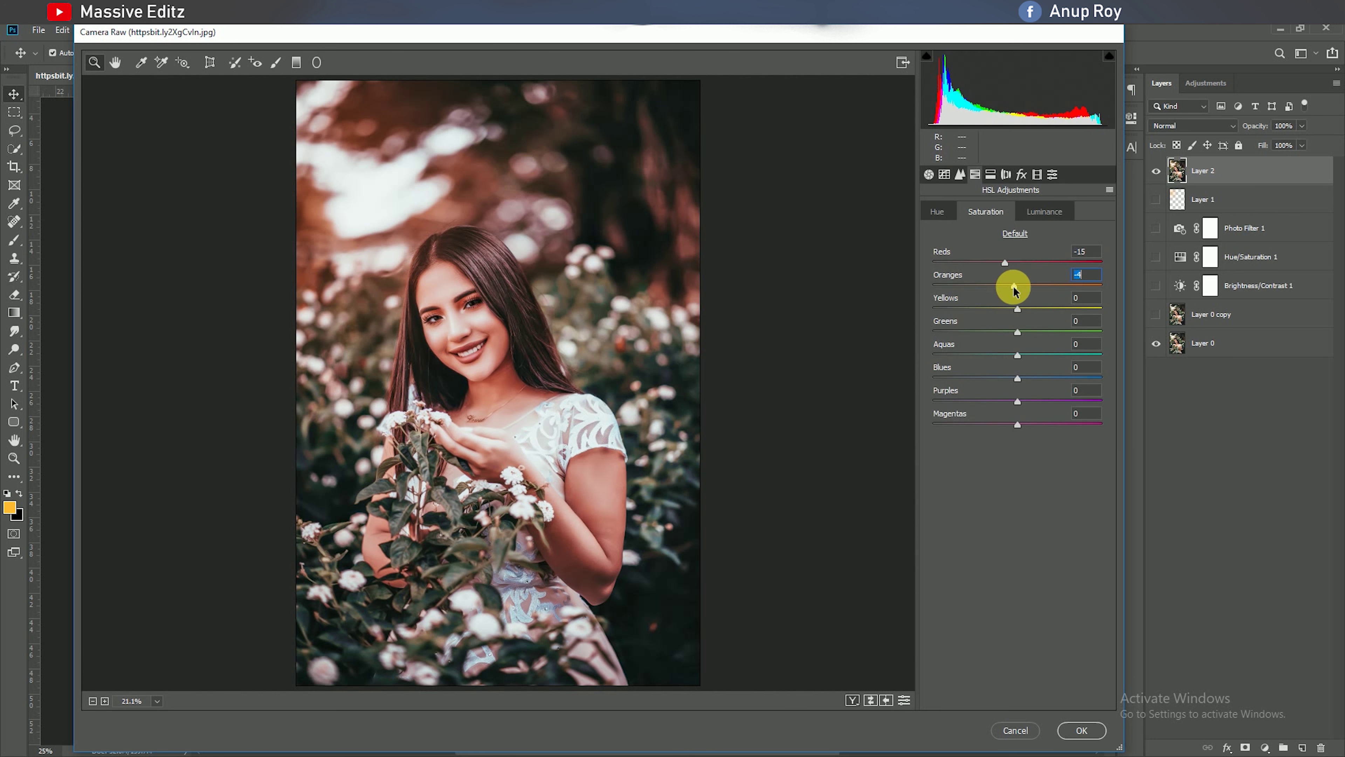
{"action": "left_click_drag", "start_coordinate": [1018, 309], "coordinate": [899, 293]}
{"action": "left_click_drag", "start_coordinate": [1017, 332], "coordinate": [923, 319]}
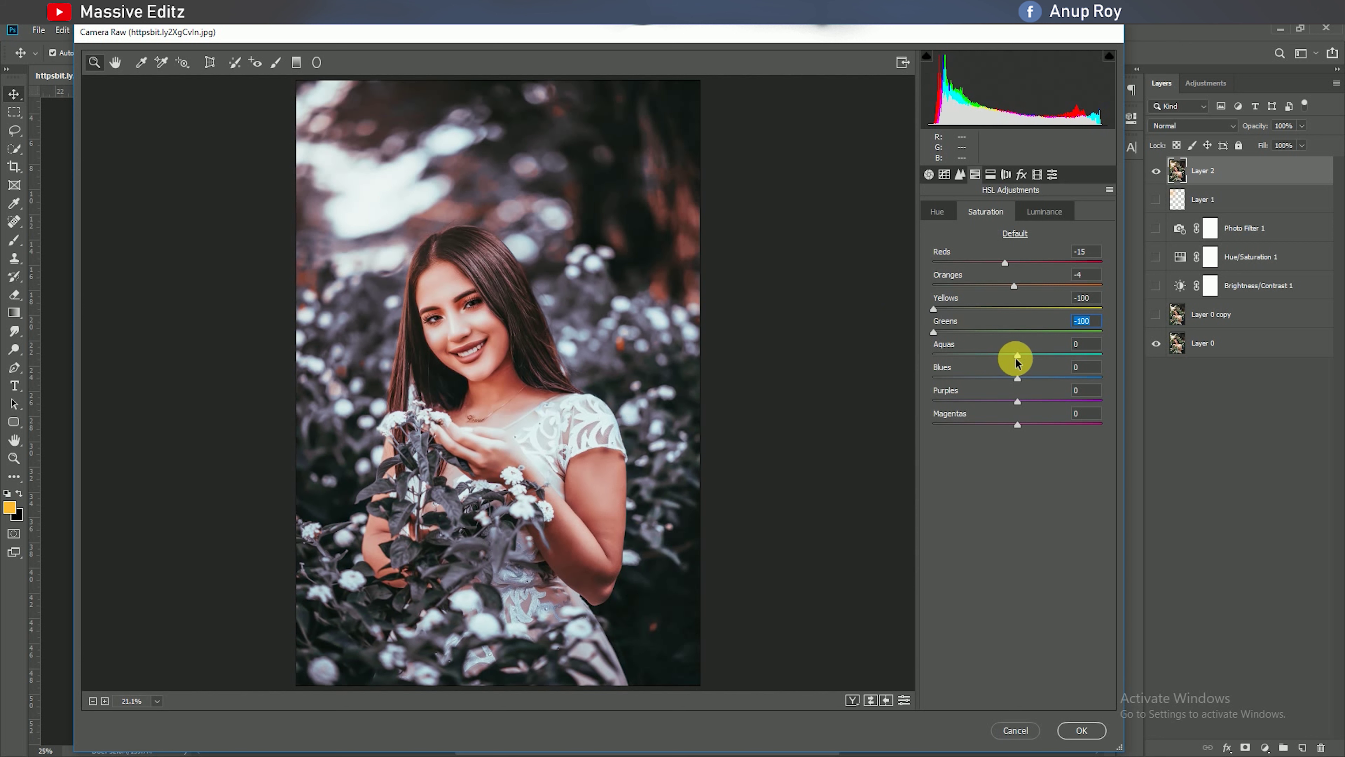
{"action": "mouse_move", "coordinate": [1017, 354]}
{"action": "left_mouse_down"}
{"action": "mouse_move", "coordinate": [969, 362]}
{"action": "mouse_move", "coordinate": [996, 378]}
{"action": "mouse_move", "coordinate": [972, 379]}
{"action": "left_mouse_up"}
{"action": "left_click_drag", "start_coordinate": [1017, 425], "coordinate": [877, 440]}
{"action": "left_click_drag", "start_coordinate": [1017, 401], "coordinate": [977, 413]}
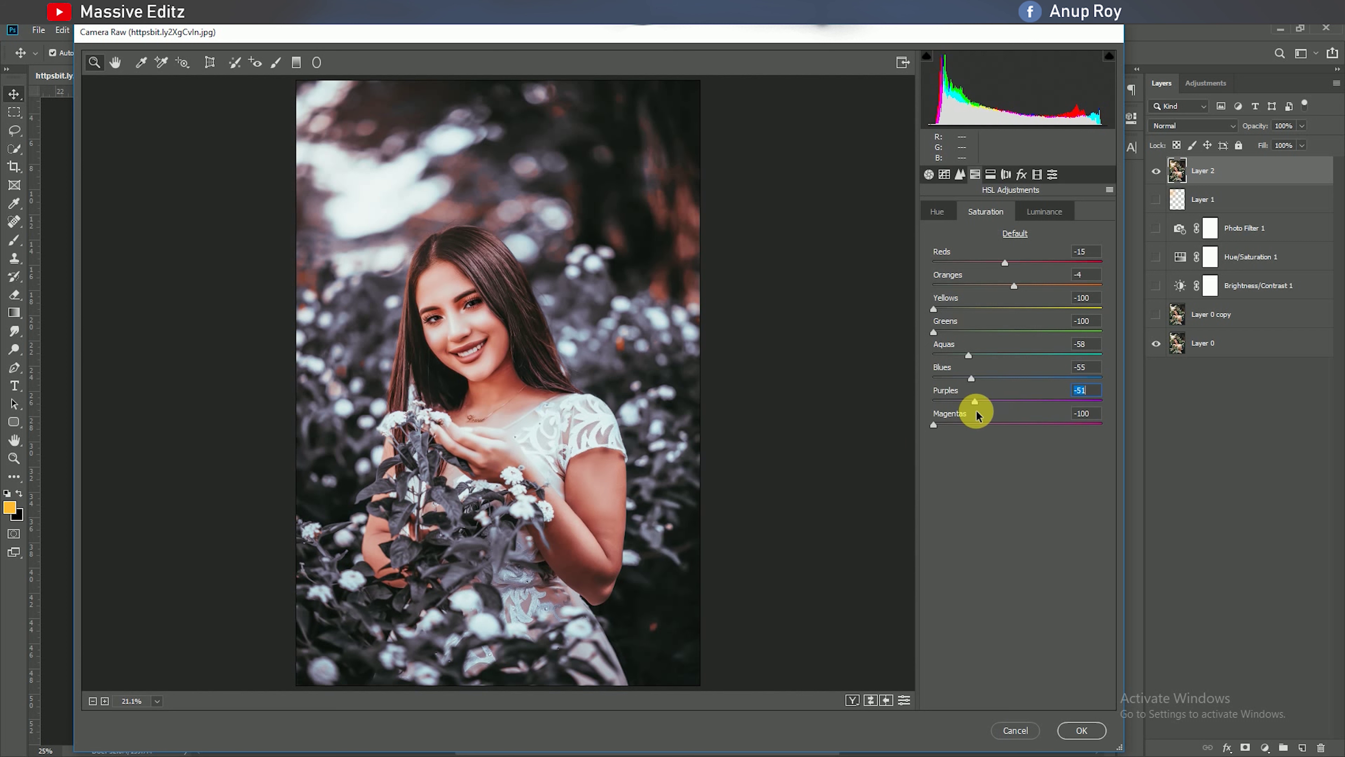
{"action": "left_click_drag", "start_coordinate": [970, 355], "coordinate": [927, 356]}
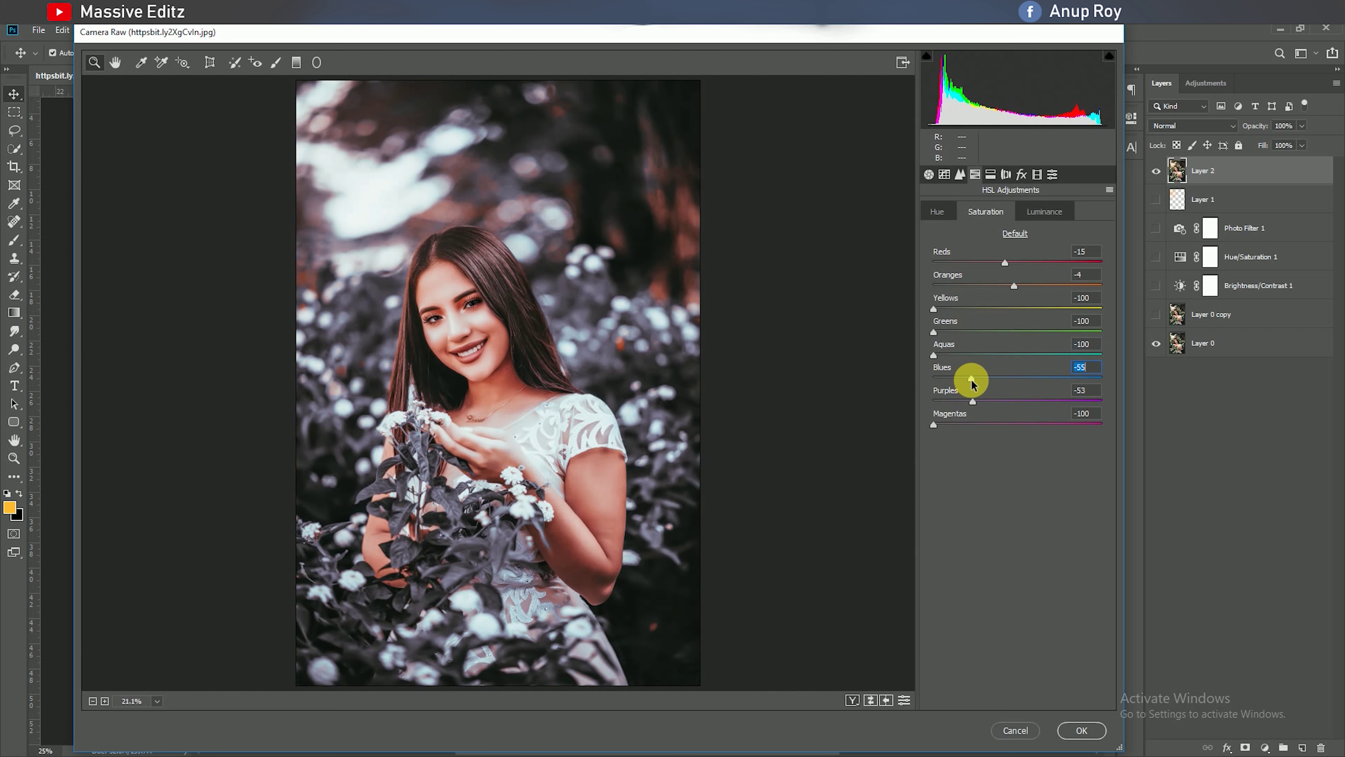
Lower the Reds luminance to -30 and darken the Aquas luminance slightly
{"action": "left_click", "coordinate": [1038, 211]}
{"action": "mouse_move", "coordinate": [1016, 262]}
{"action": "left_mouse_down"}
{"action": "mouse_move", "coordinate": [992, 262]}
{"action": "mouse_move", "coordinate": [1004, 285]}
{"action": "mouse_move", "coordinate": [960, 316]}
{"action": "left_mouse_up"}
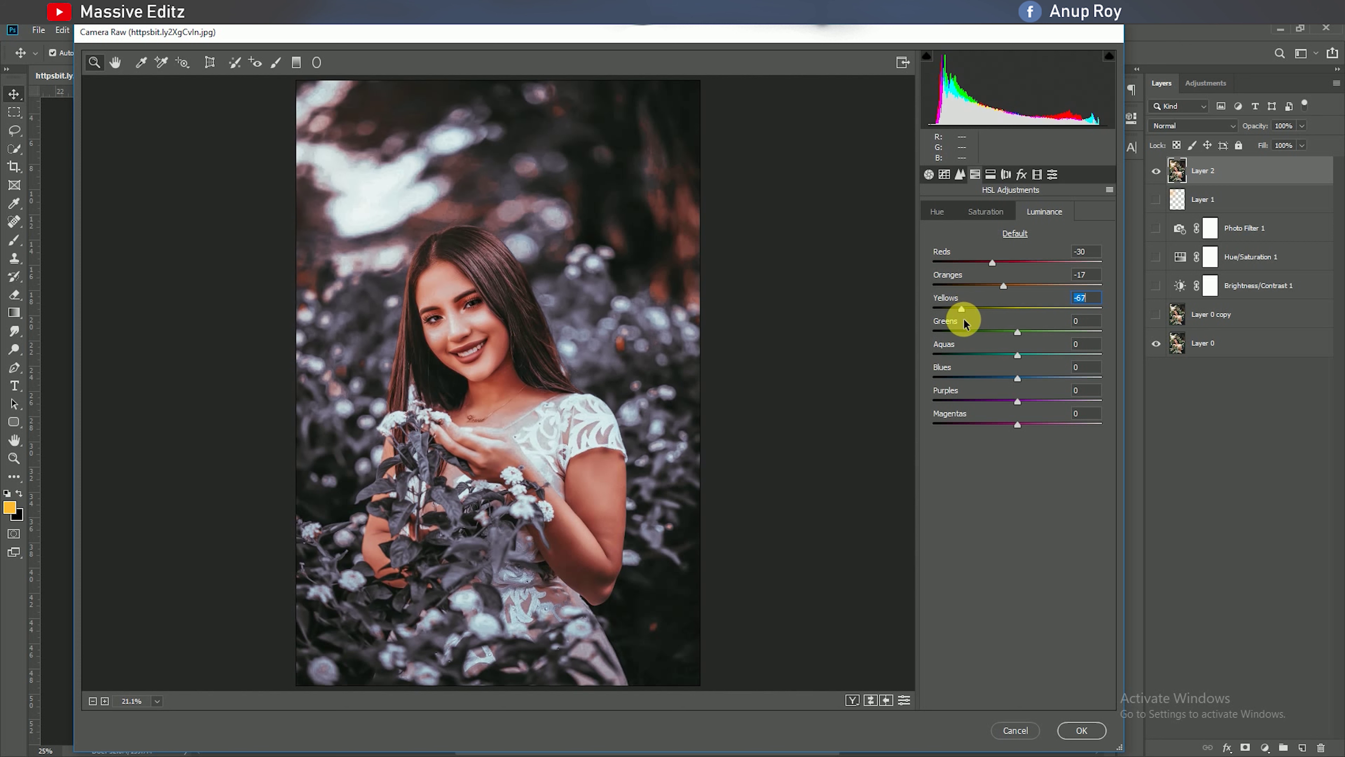
{"action": "mouse_move", "coordinate": [1017, 354]}
{"action": "left_mouse_down"}
{"action": "mouse_move", "coordinate": [1068, 388]}
{"action": "mouse_move", "coordinate": [1055, 410]}
{"action": "left_mouse_up"}
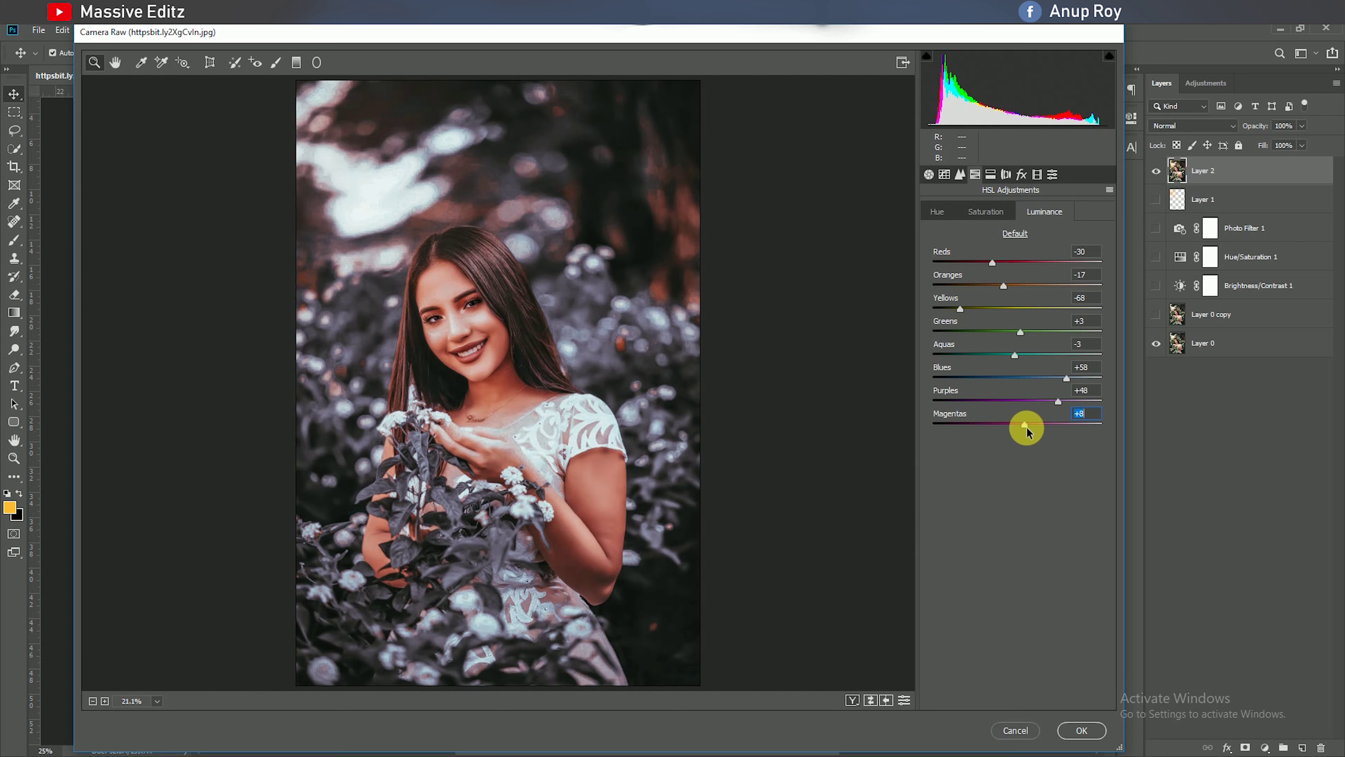
{"action": "left_click", "coordinate": [990, 174]}
Split-tone highlights to hue 227 and shadows to hue 44, and shift the Green Primary hue to -48
{"action": "left_click_drag", "start_coordinate": [934, 231], "coordinate": [1040, 233]}
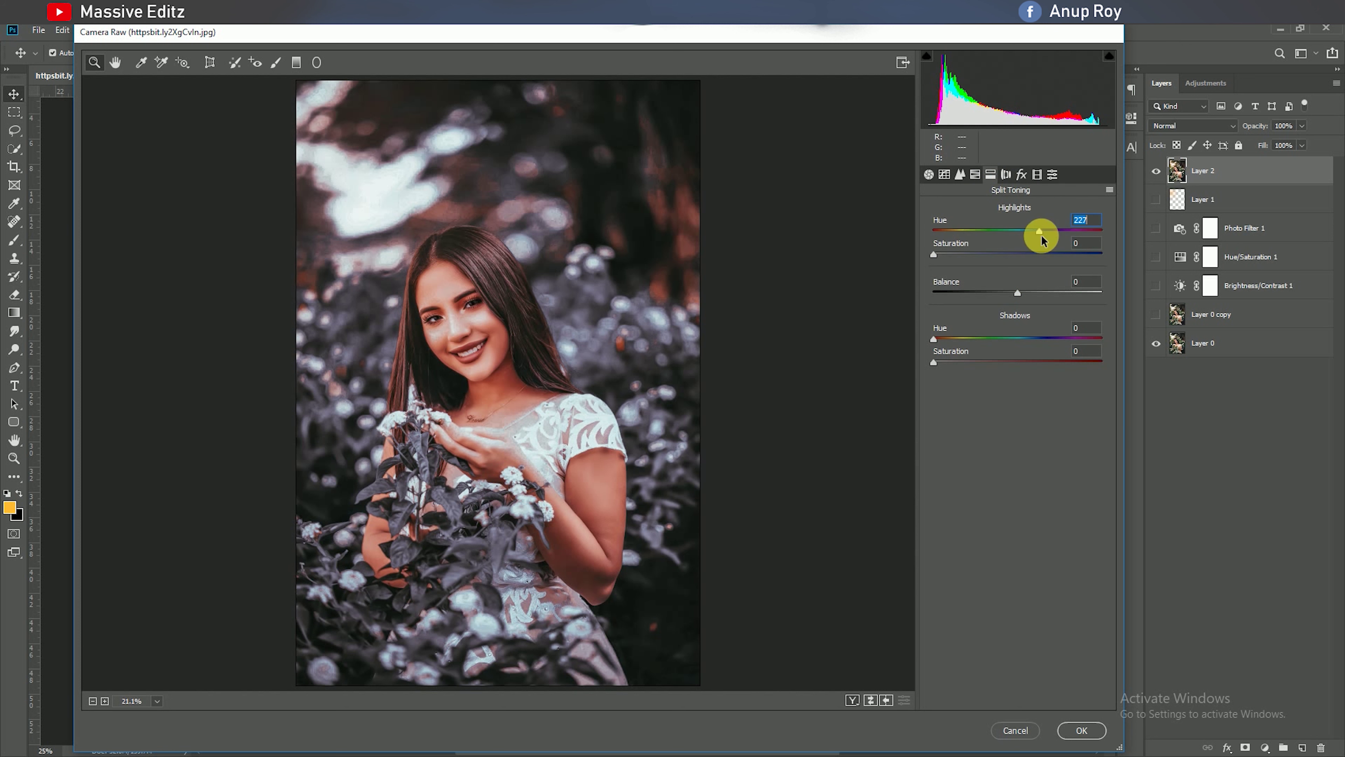
{"action": "mouse_move", "coordinate": [933, 339]}
{"action": "left_mouse_down"}
{"action": "mouse_move", "coordinate": [1006, 352]}
{"action": "mouse_move", "coordinate": [977, 308]}
{"action": "mouse_move", "coordinate": [996, 328]}
{"action": "left_mouse_up"}
{"action": "left_click", "coordinate": [1022, 175]}
{"action": "left_click", "coordinate": [1037, 175]}
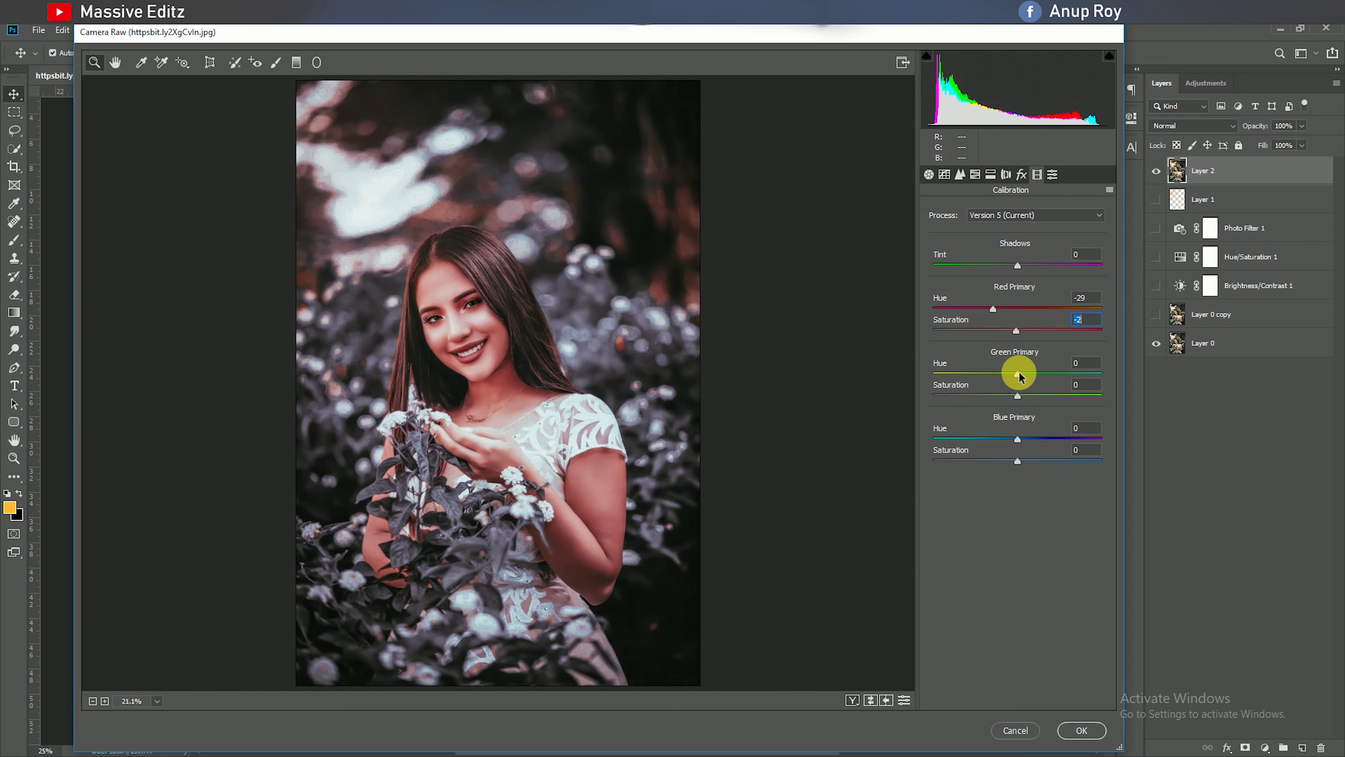
{"action": "left_click_drag", "start_coordinate": [1017, 374], "coordinate": [977, 374]}
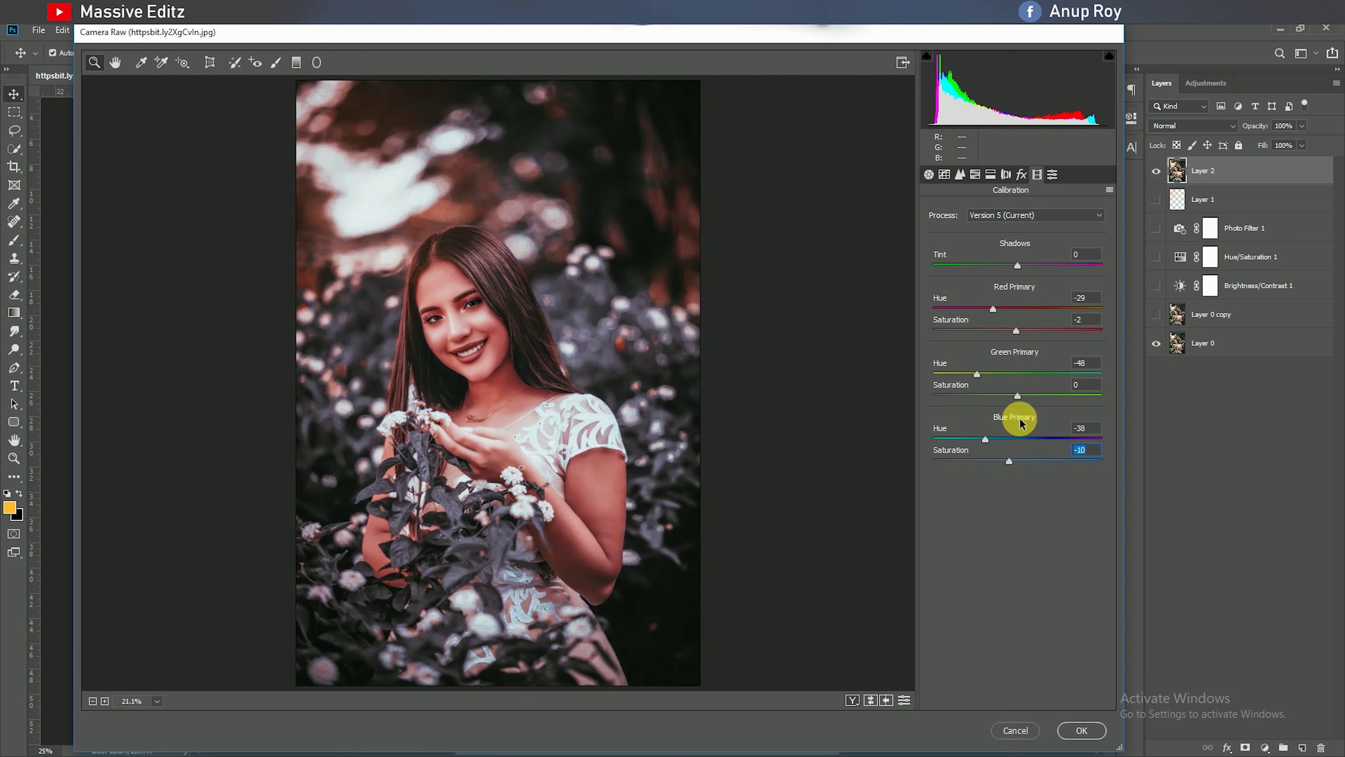
Raise the Reds luminance to +13 and review the saturation and hue values
{"action": "left_click", "coordinate": [975, 174]}
{"action": "mouse_move", "coordinate": [1018, 262]}
{"action": "left_mouse_down"}
{"action": "mouse_move", "coordinate": [1030, 264]}
{"action": "mouse_move", "coordinate": [985, 265]}
{"action": "left_mouse_up"}
{"action": "left_click", "coordinate": [984, 211]}
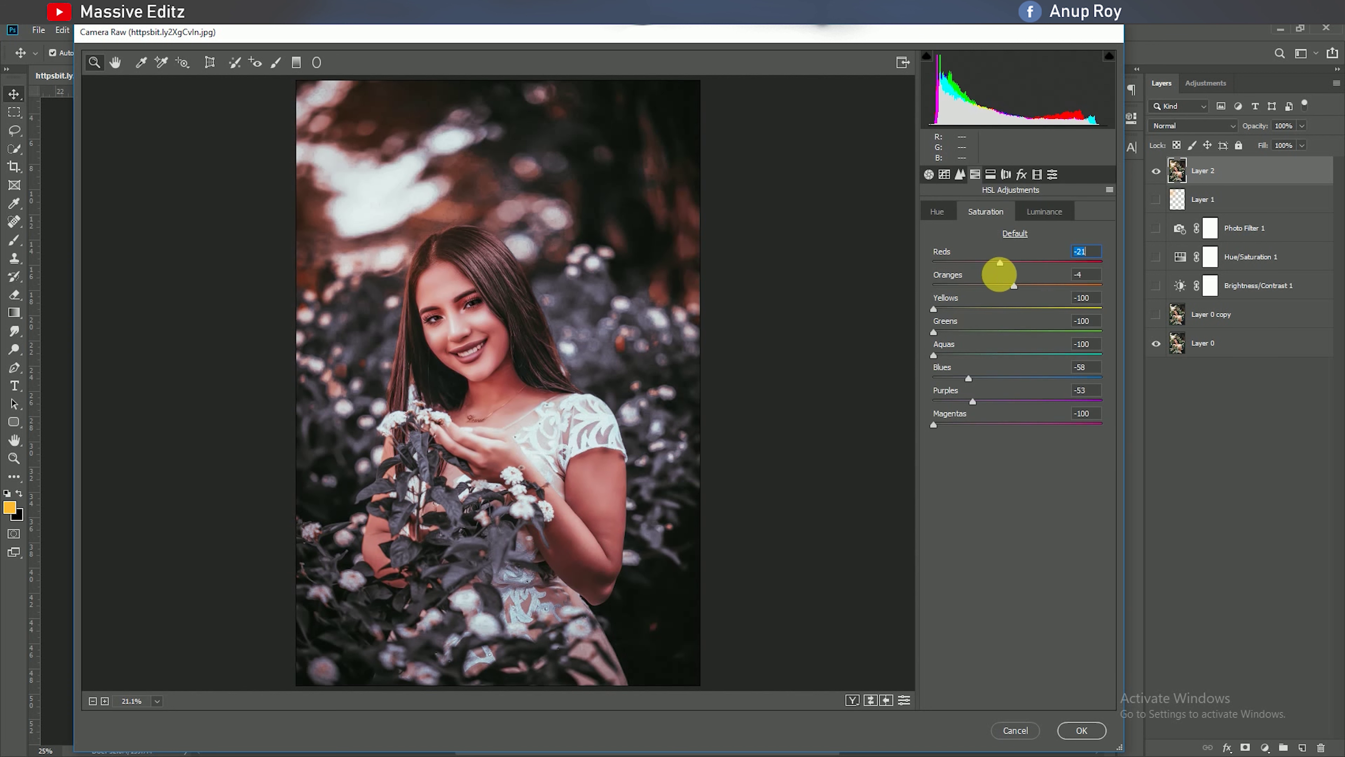
{"action": "left_click", "coordinate": [937, 212]}
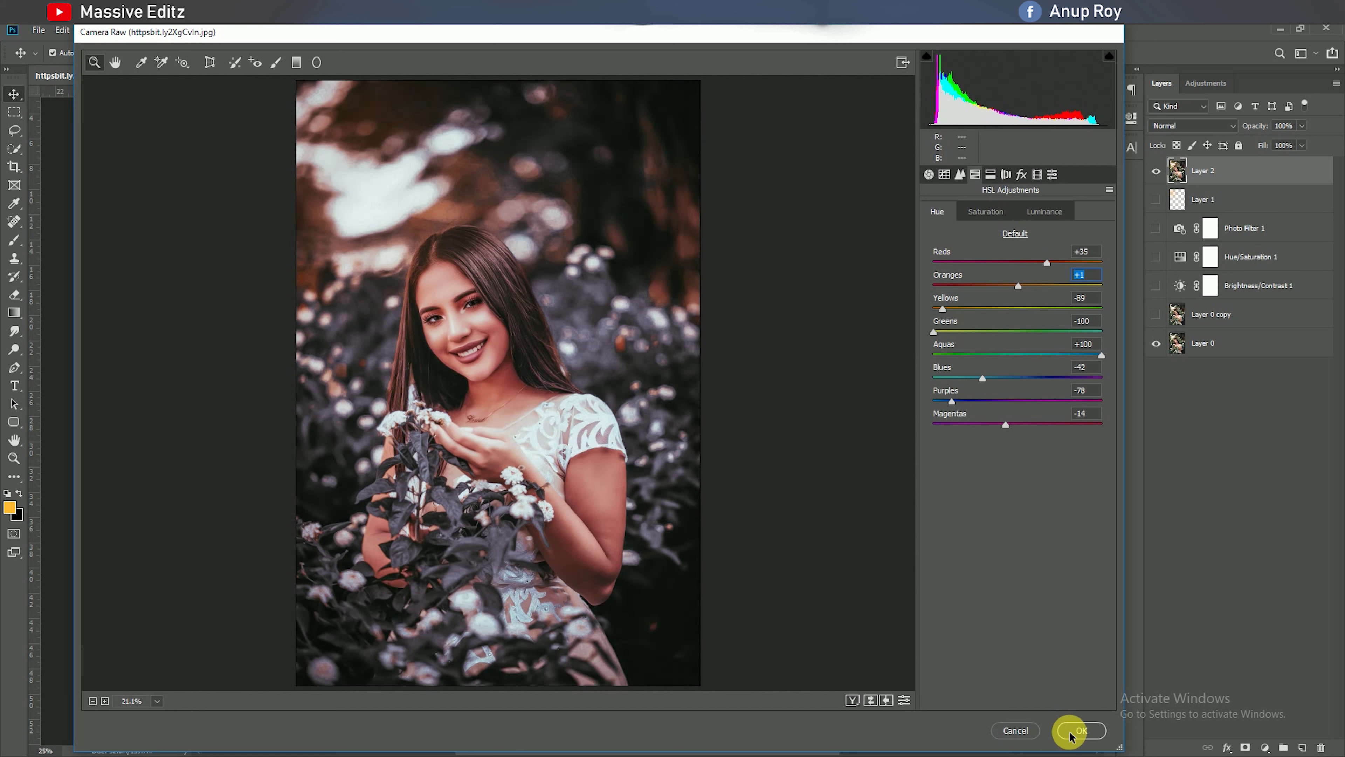
Apply the Camera Raw grade, then add a Curves layer with its black point lifted
{"action": "left_click", "coordinate": [1082, 731]}
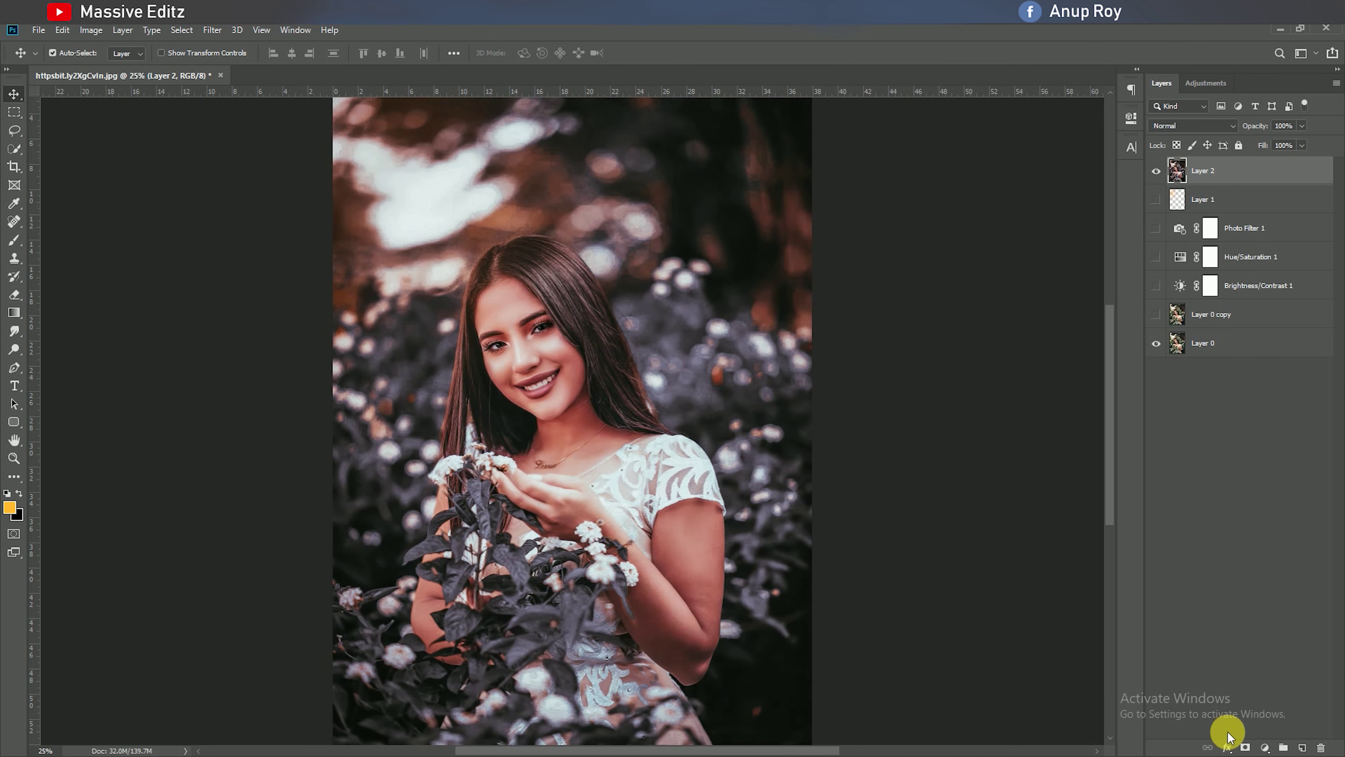
{"action": "left_click", "coordinate": [1265, 747]}
{"action": "left_click", "coordinate": [1261, 567]}
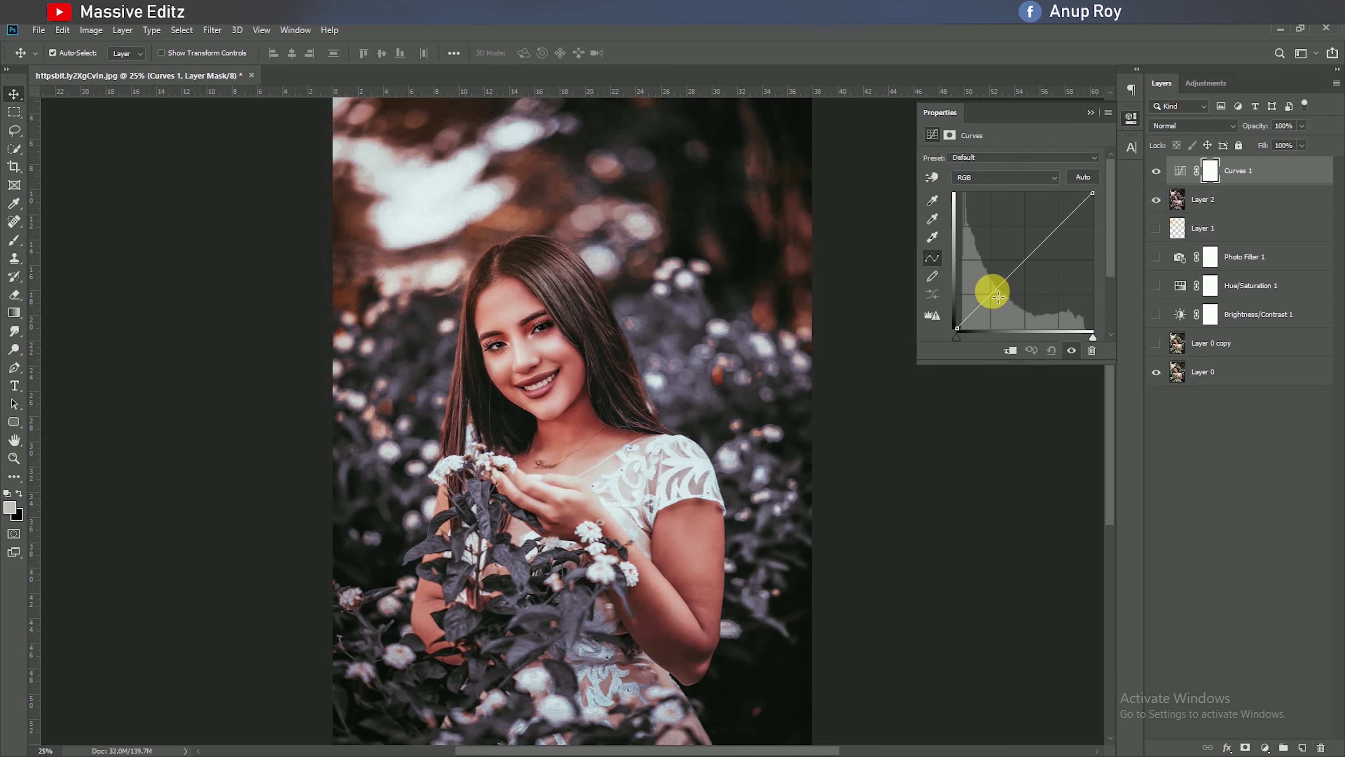
{"action": "left_click", "coordinate": [958, 324]}
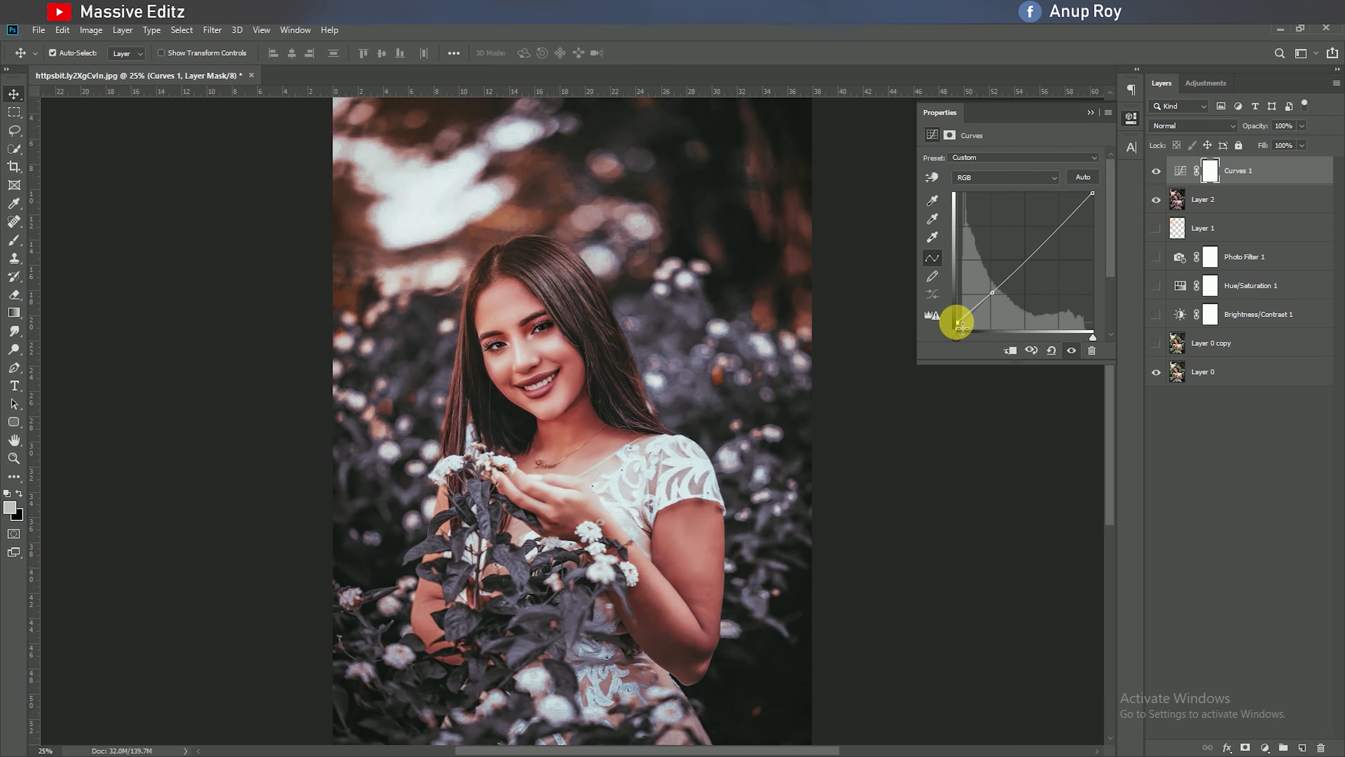
{"action": "left_click", "coordinate": [1090, 112]}
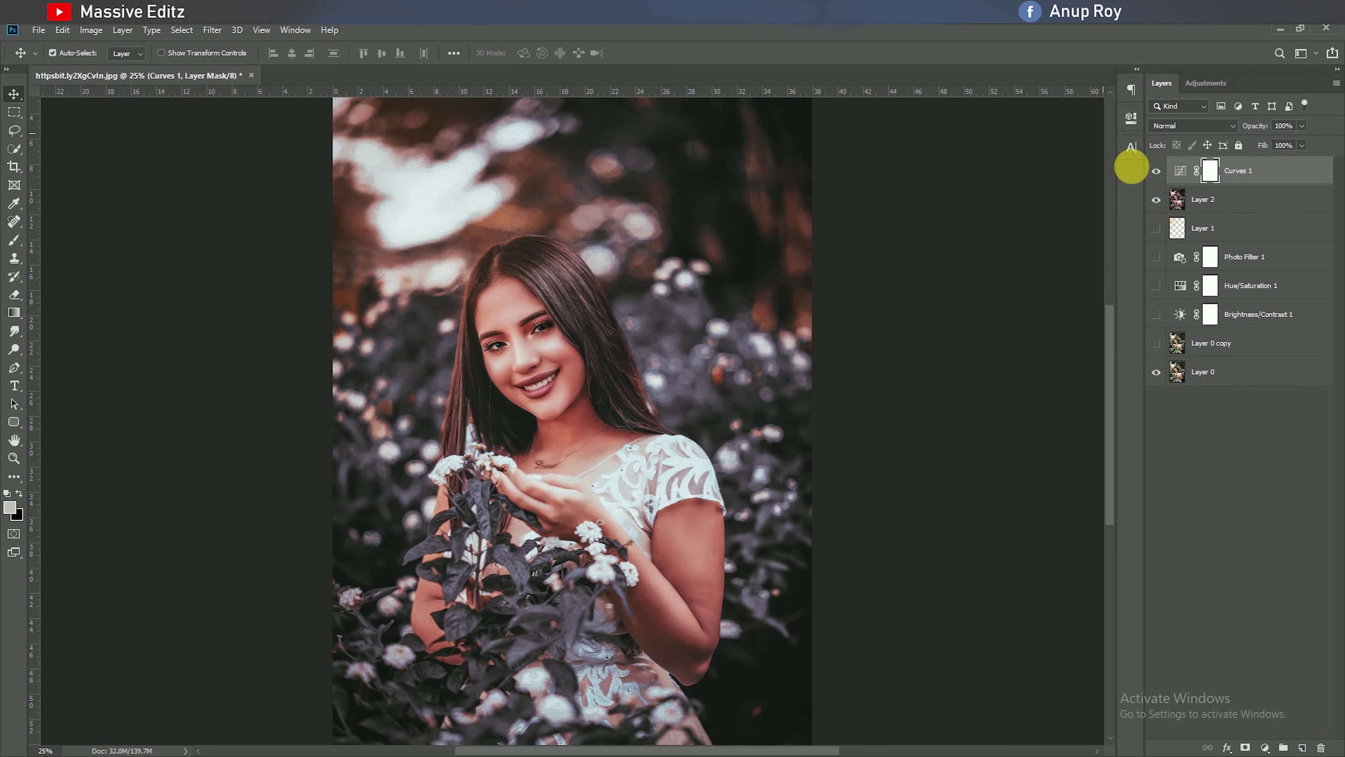
{"action": "left_click", "coordinate": [1182, 204]}
Apply SkinFiner's default skin-smoothing preset to Layer 2 via Filter > Photo-Toolbox
{"action": "left_click", "coordinate": [212, 30]}
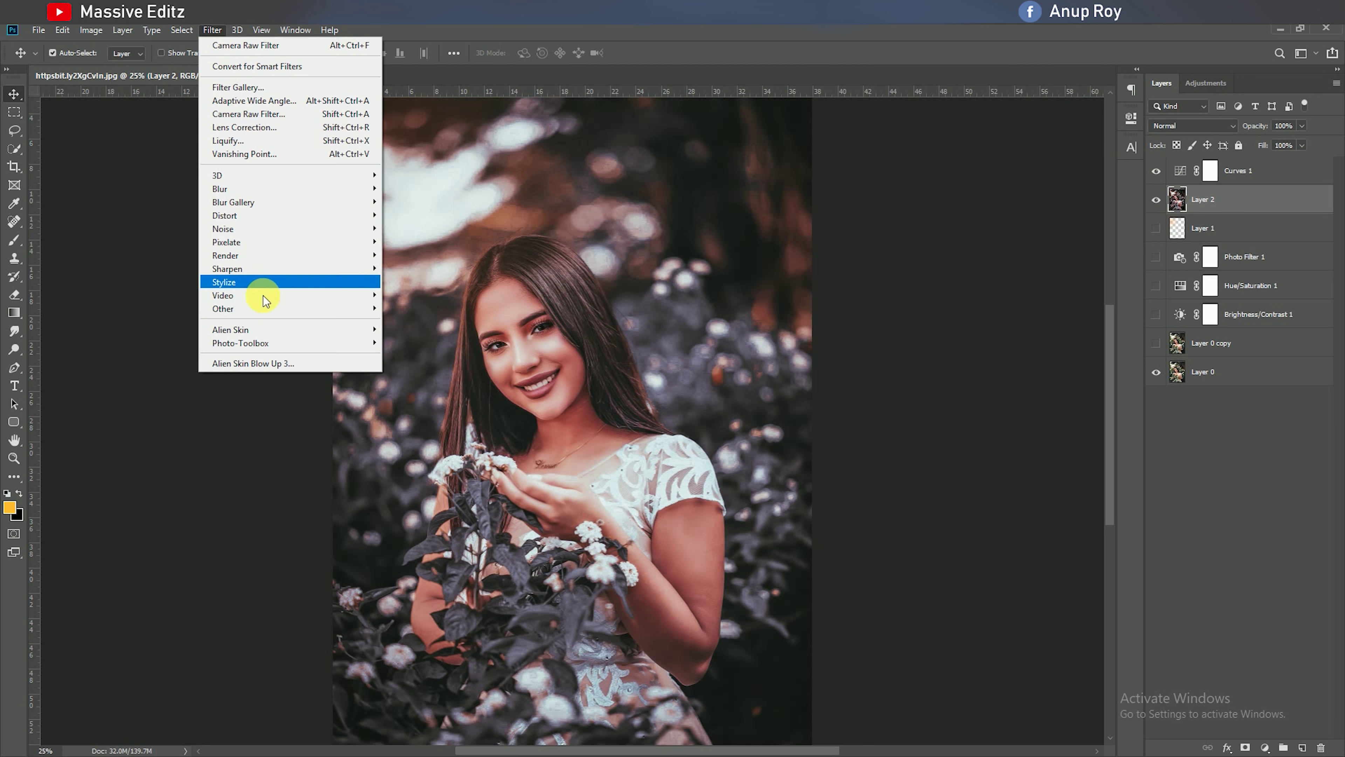
{"action": "left_click", "coordinate": [402, 342]}
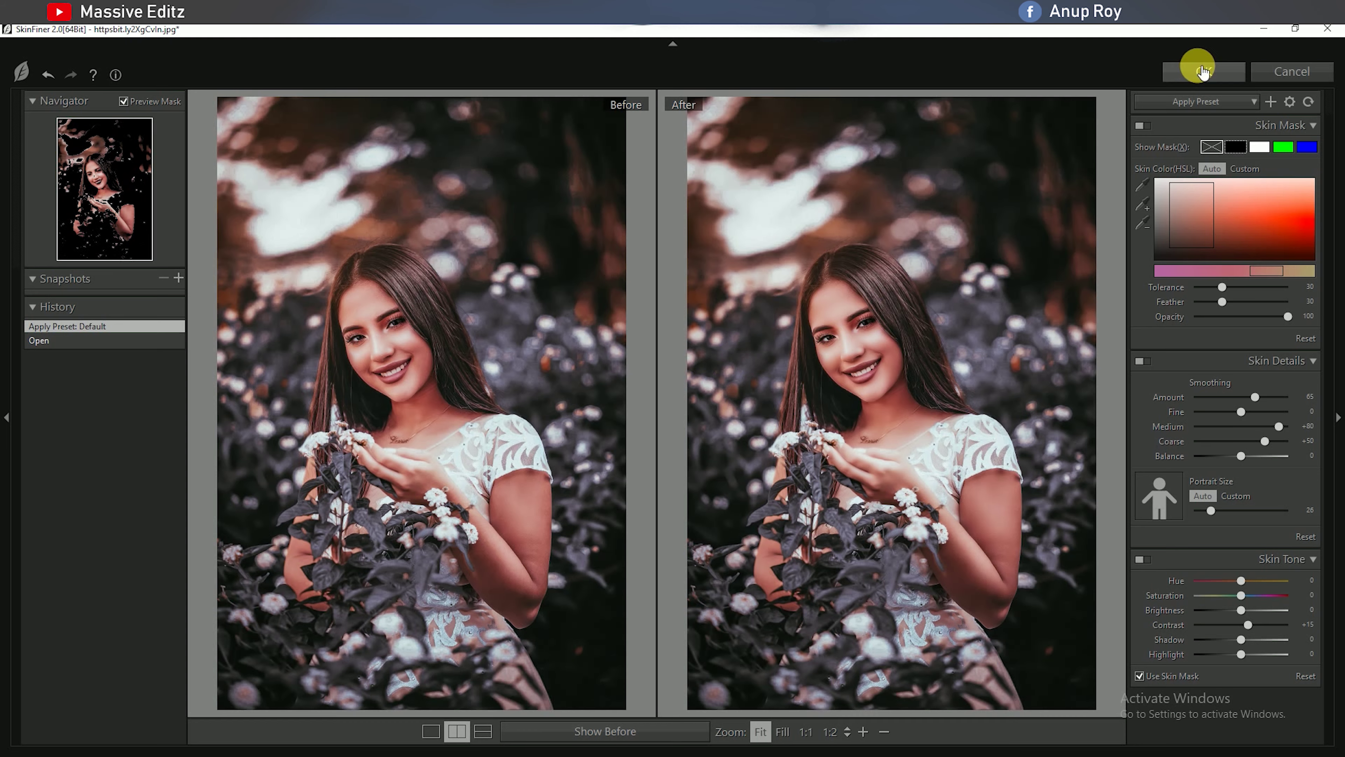
{"action": "left_click", "coordinate": [1201, 74]}
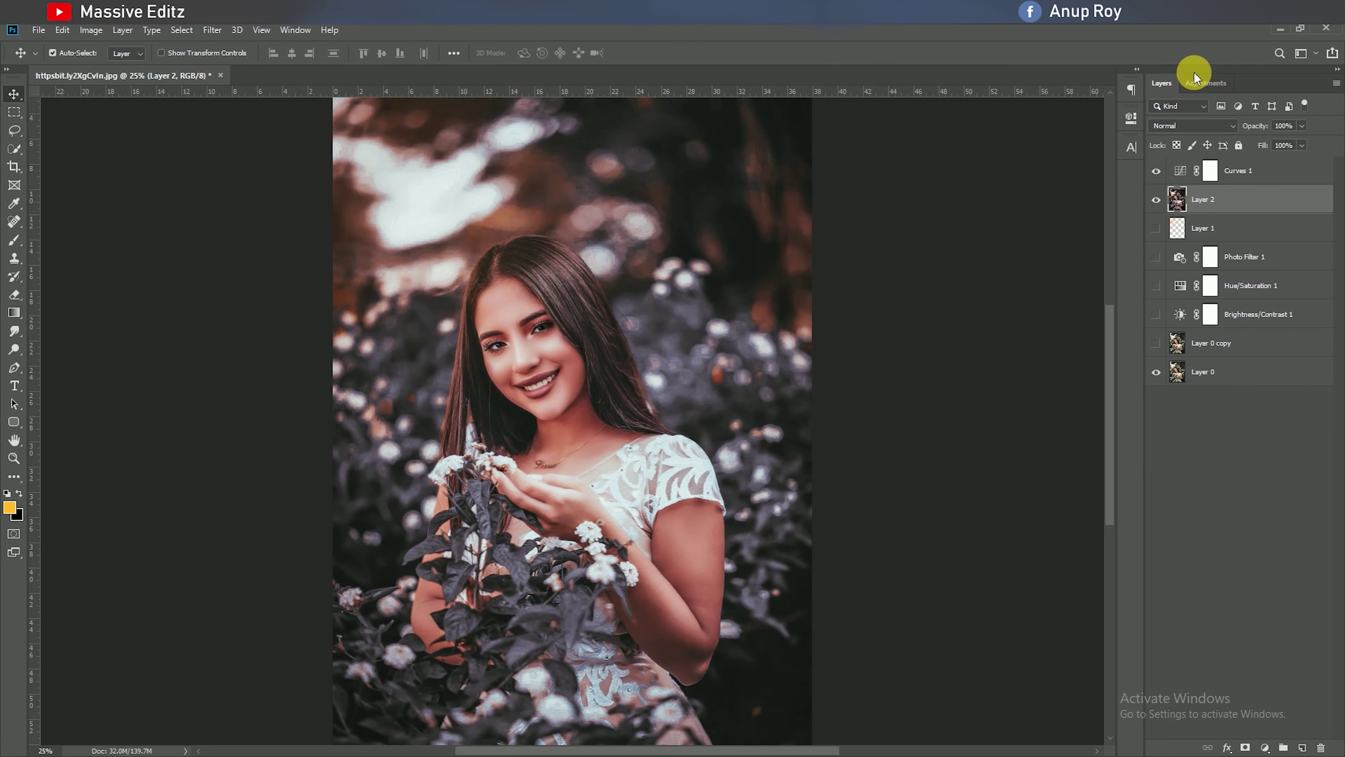
Stamp visible layers above Curves 1 into Layer 3, then hide it to compare with the original
{"action": "left_click", "coordinate": [1255, 176]}
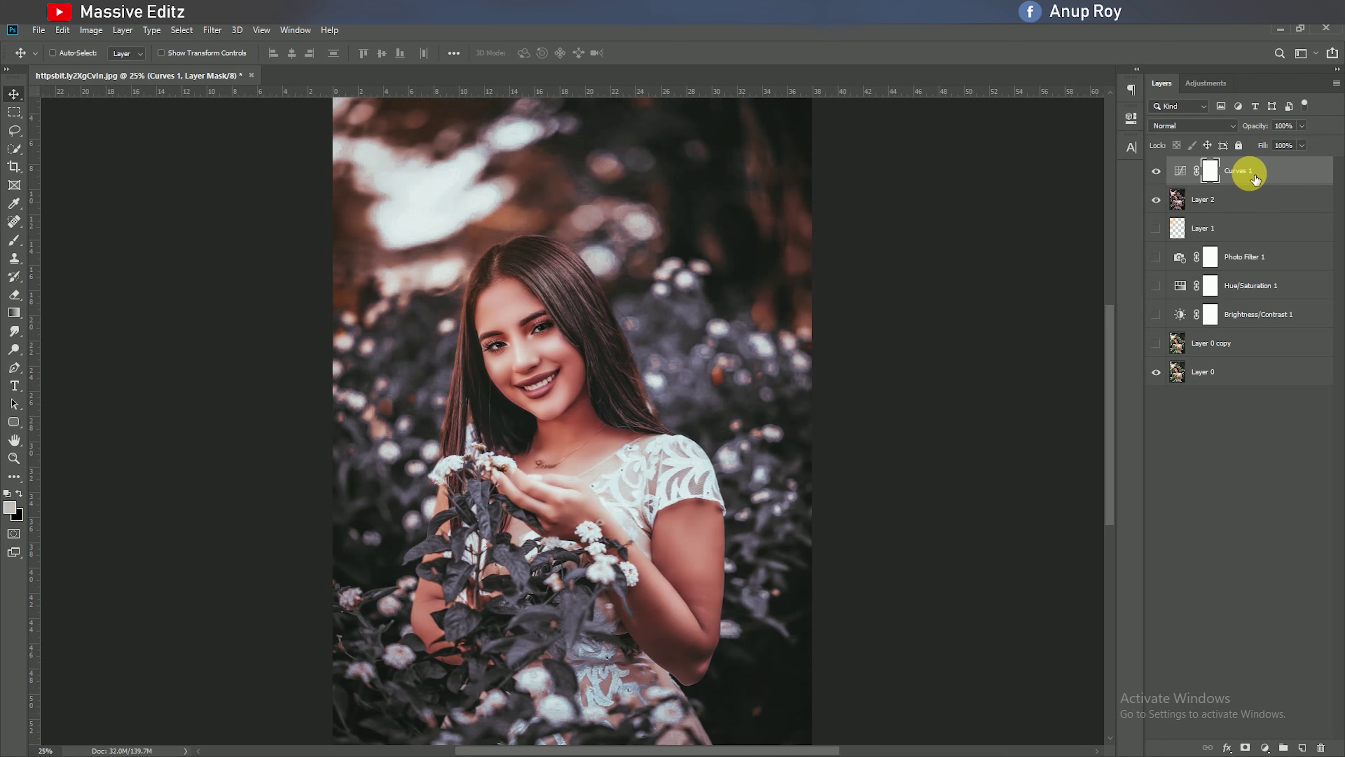
{"action": "key", "text": "ctrl+alt+shift+e"}
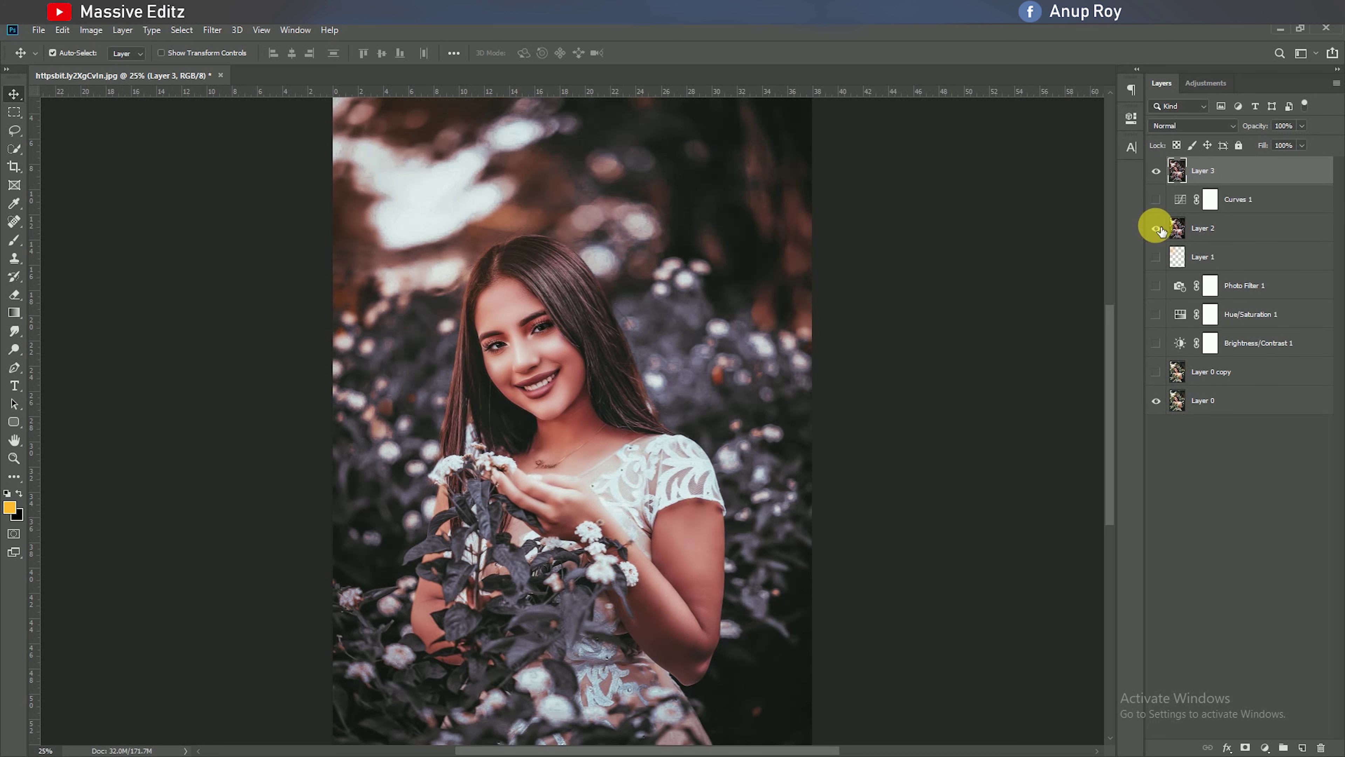
{"action": "left_click", "coordinate": [1156, 170]}
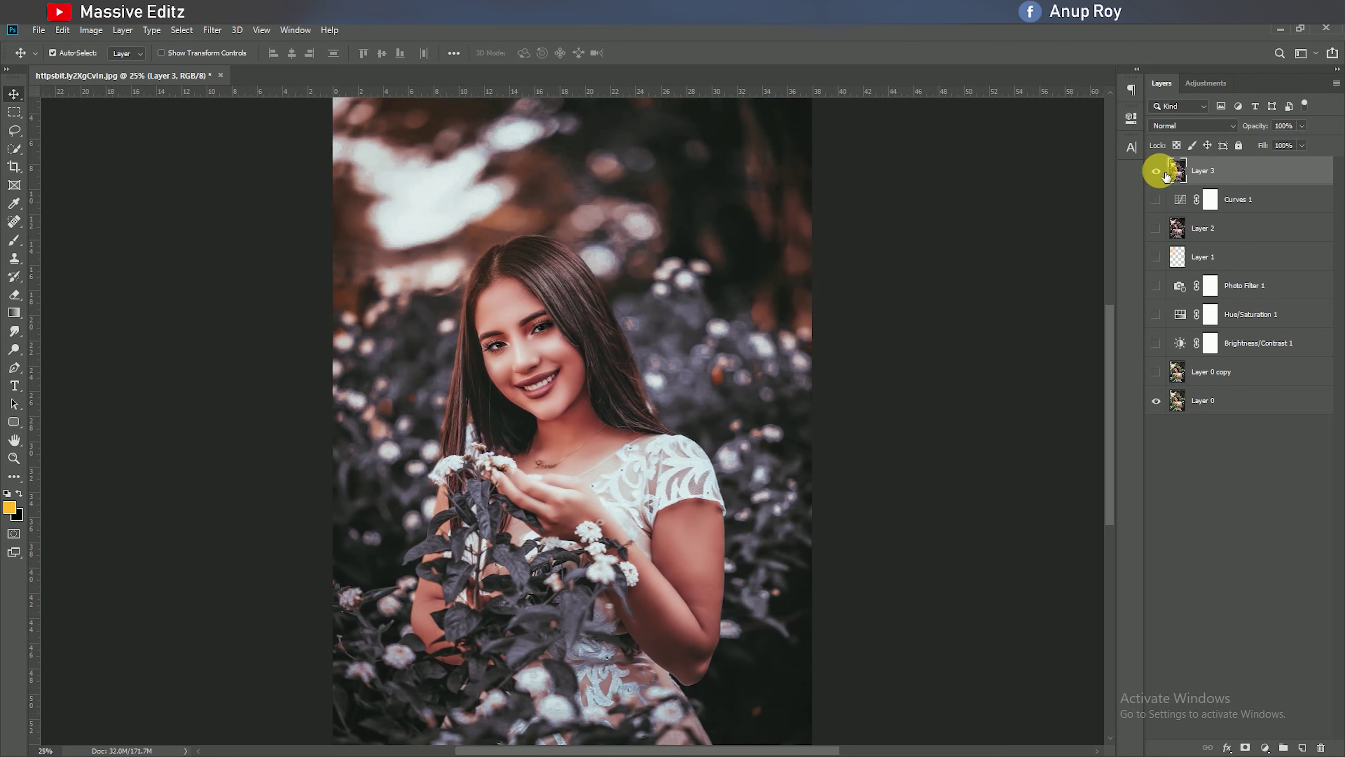